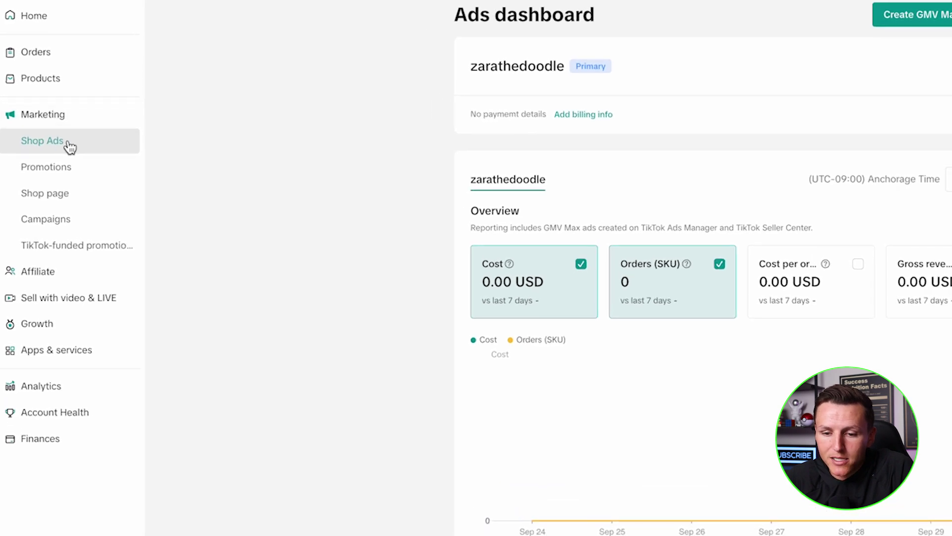
# - Go from Seller Center's Campaign list to a new campaign in TikTok Ads Manager
pyautogui.scroll(-5, 374, 213)
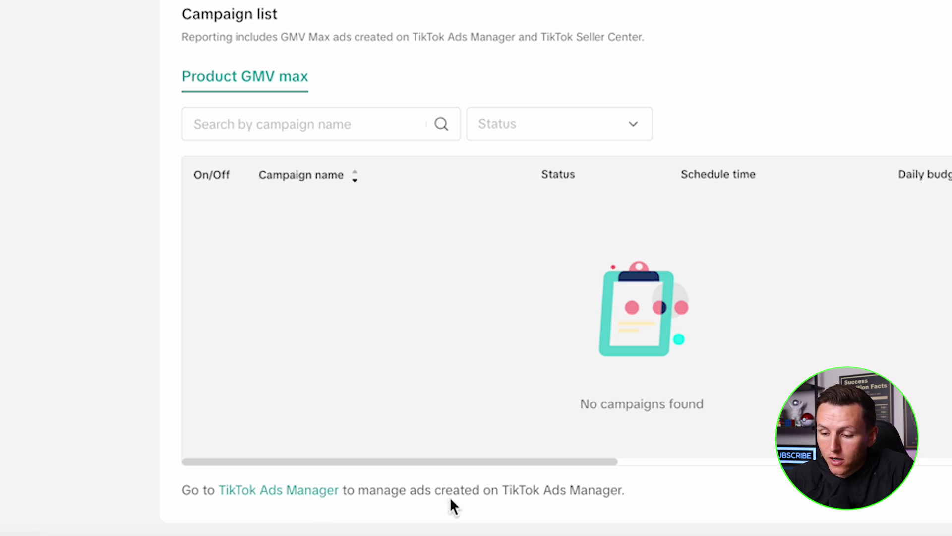
pyautogui.click(290, 491)
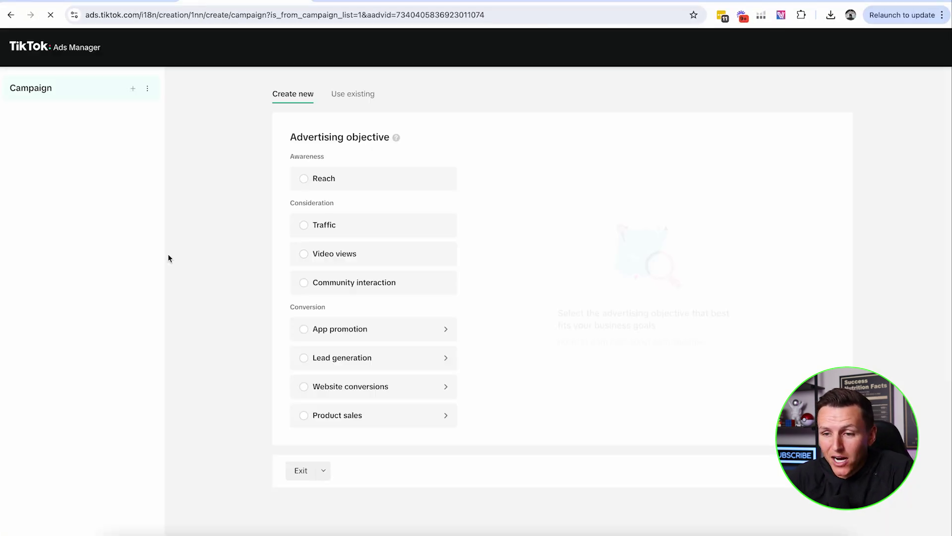
# - Choose Product sales as the campaign's advertising objective
pyautogui.moveTo(288, 137); pyautogui.dragTo(395, 139)
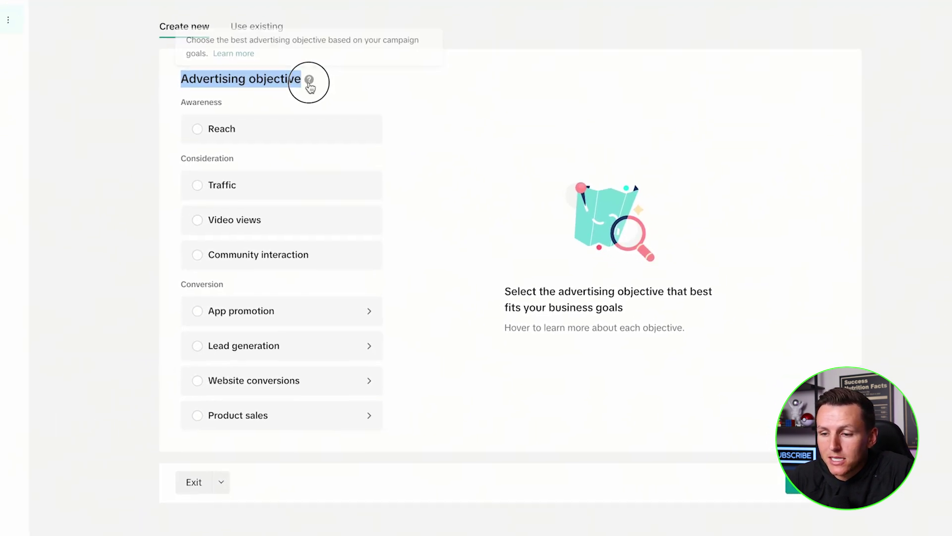
pyautogui.click(370, 84)
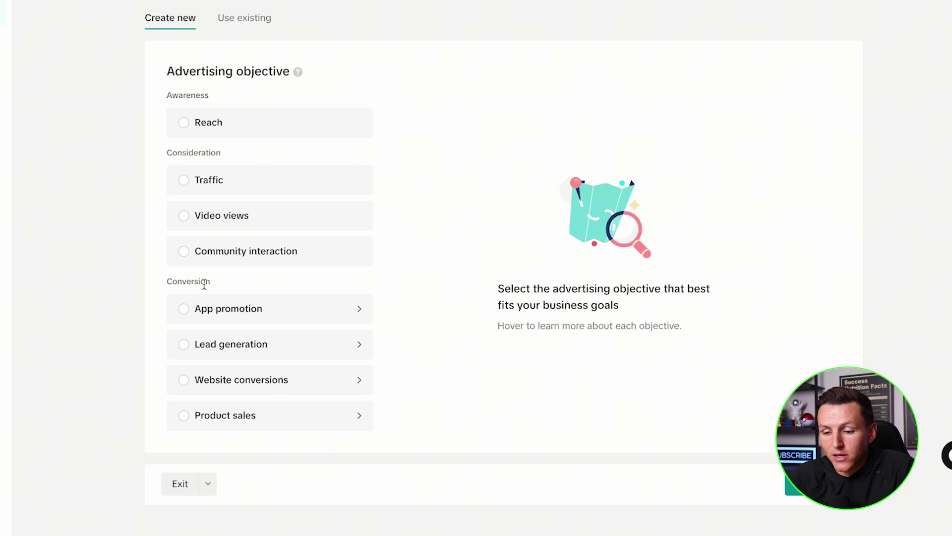
pyautogui.click(215, 418)
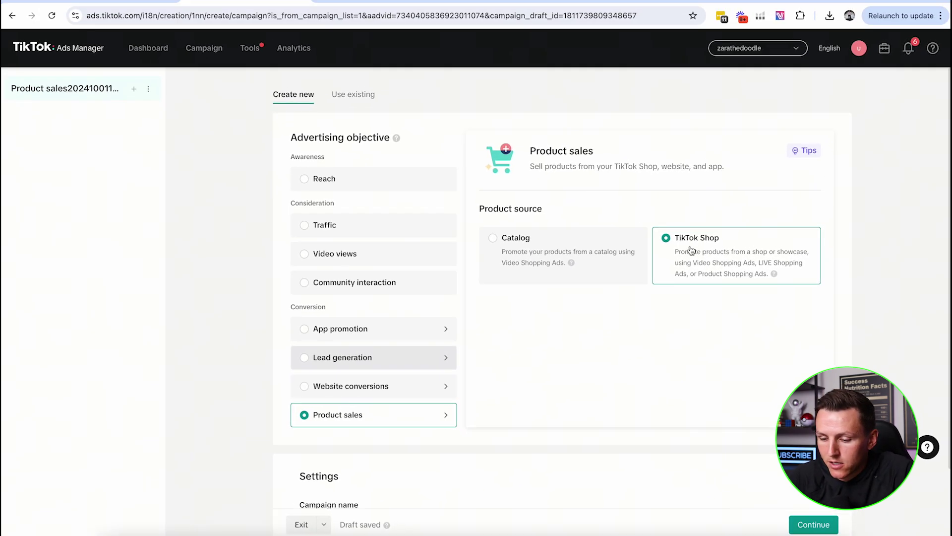
# - Delete the timestamp from the campaign name and continue to ad group setup
pyautogui.scroll(-3, 493, 213)
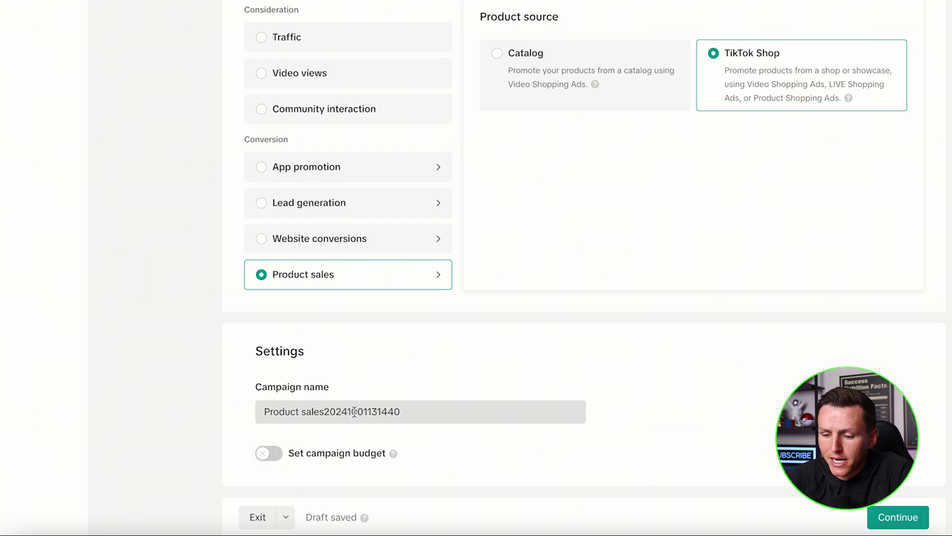
pyautogui.moveTo(325, 408); pyautogui.dragTo(455, 408)
pyautogui.press('BackSpace')
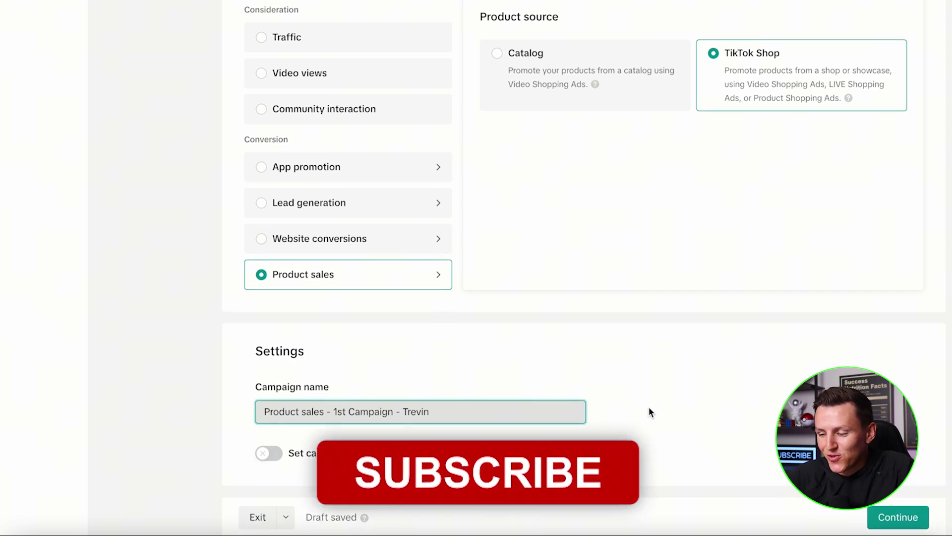
pyautogui.click(900, 519)
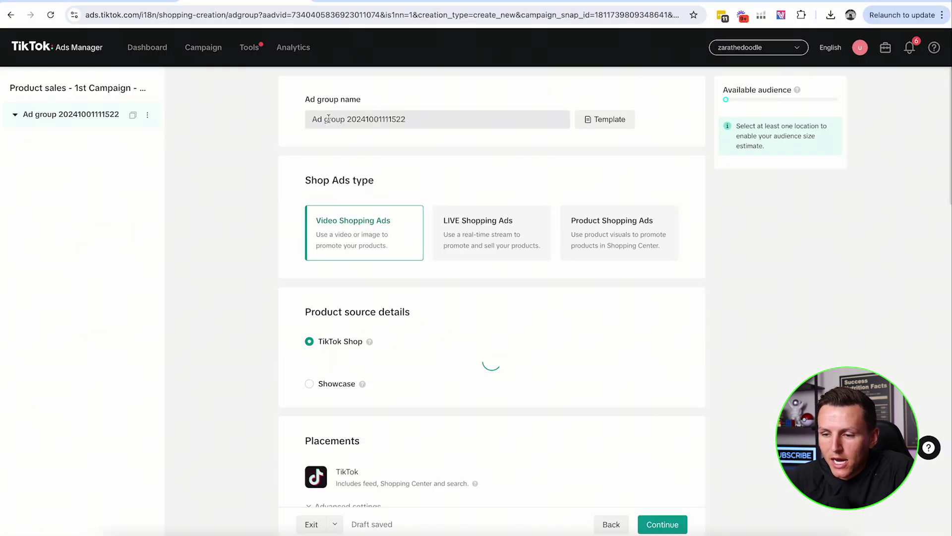
# - Replace the ad group name's timestamp with '1', giving Ad group 1 - Dog Leash Audience
pyautogui.scroll(-1, 322, 119)
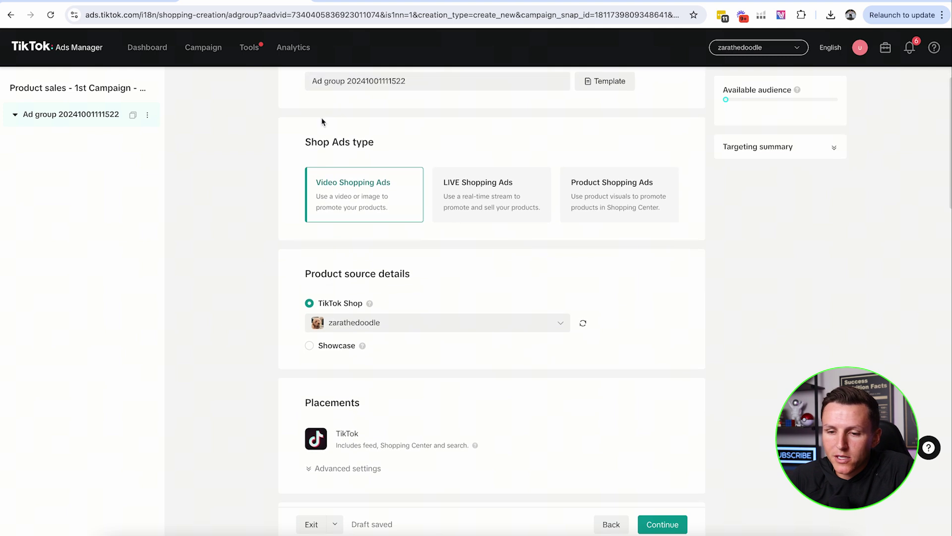
pyautogui.scroll(-2, 322, 118)
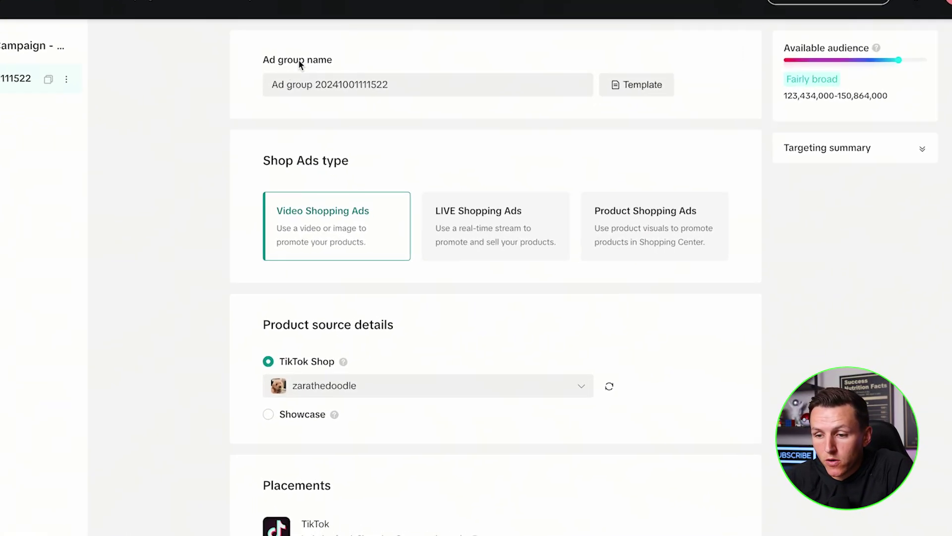
pyautogui.moveTo(313, 88); pyautogui.dragTo(366, 84)
pyautogui.write('1 - Dog Leash Audience')
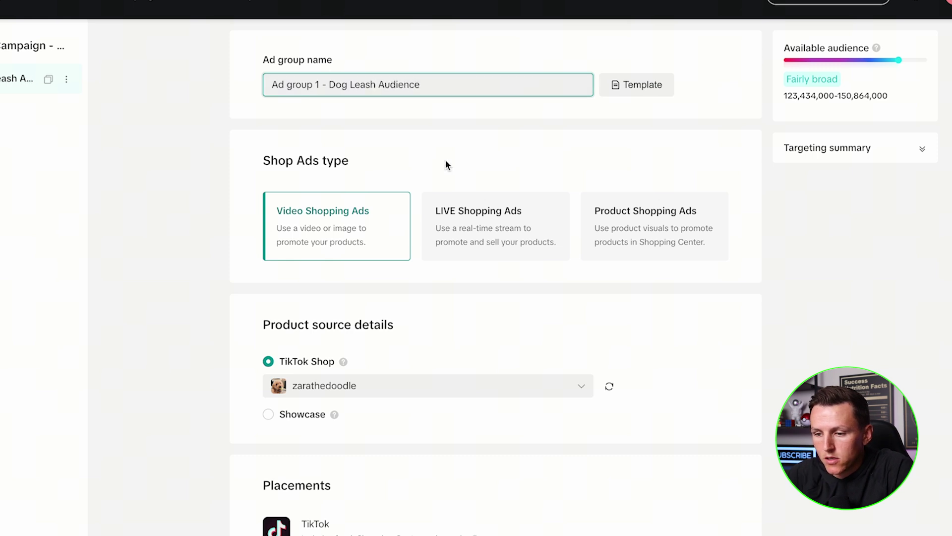
# - Review Video Shopping Ads and placements, expanding then collapsing placement Advanced settings
pyautogui.scroll(-3, 459, 152)
pyautogui.scroll(1, 460, 152)
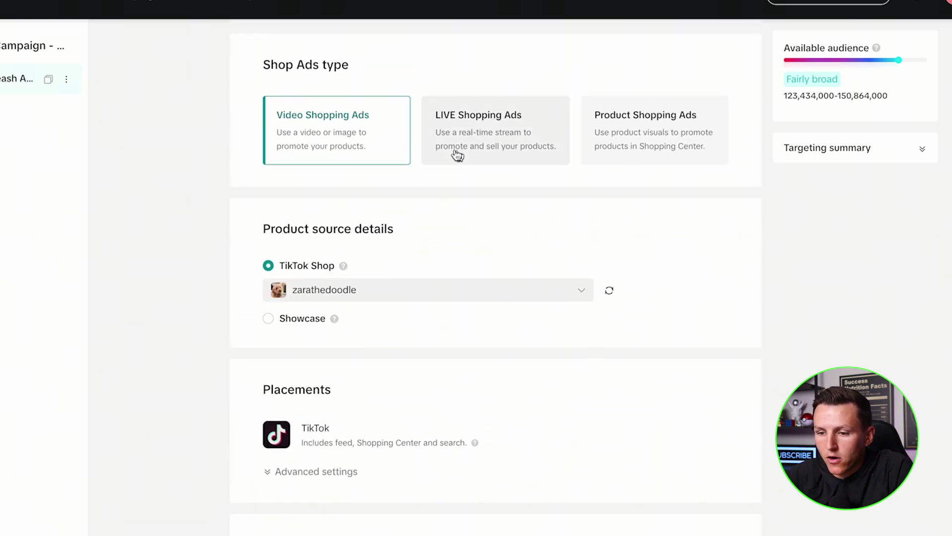
pyautogui.moveTo(261, 67); pyautogui.dragTo(350, 71)
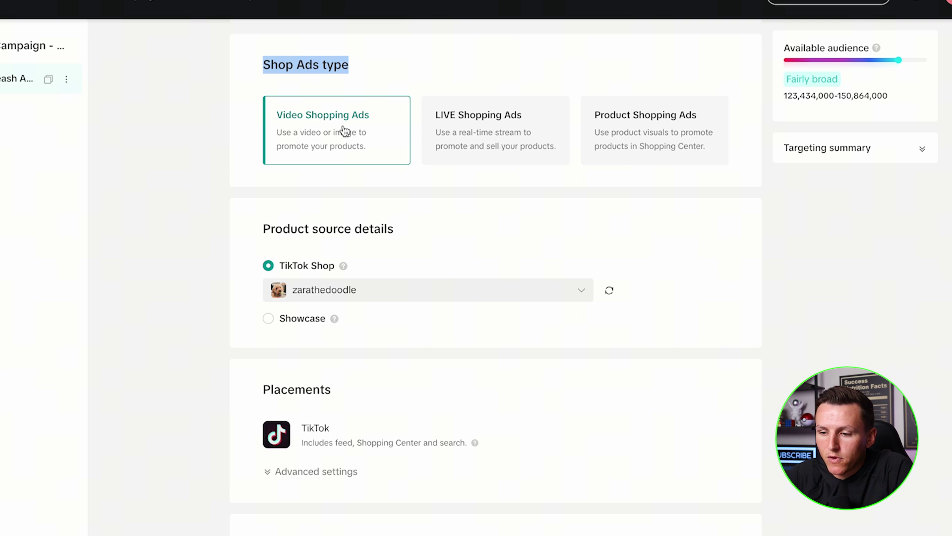
pyautogui.scroll(-2, 347, 130)
pyautogui.scroll(2, 336, 146)
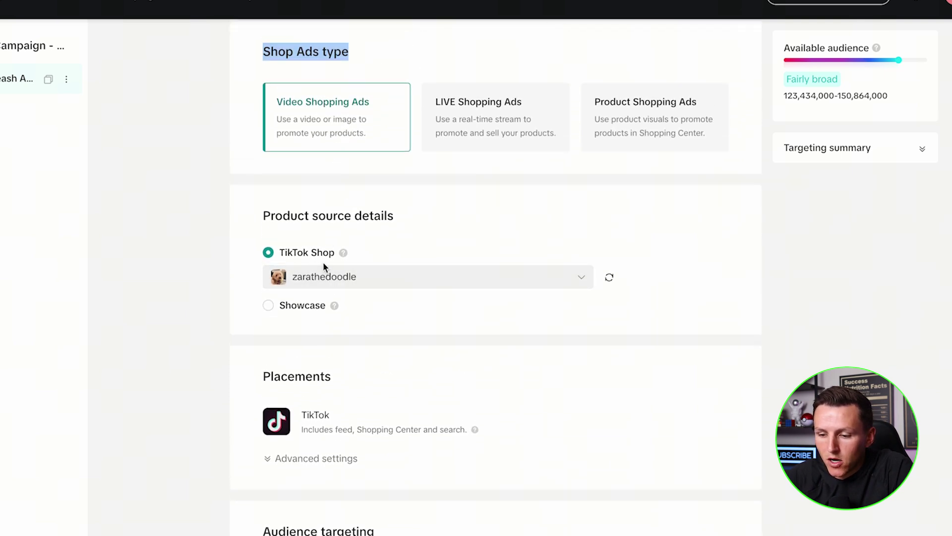
pyautogui.scroll(-1, 323, 266)
pyautogui.scroll(-2, 351, 230)
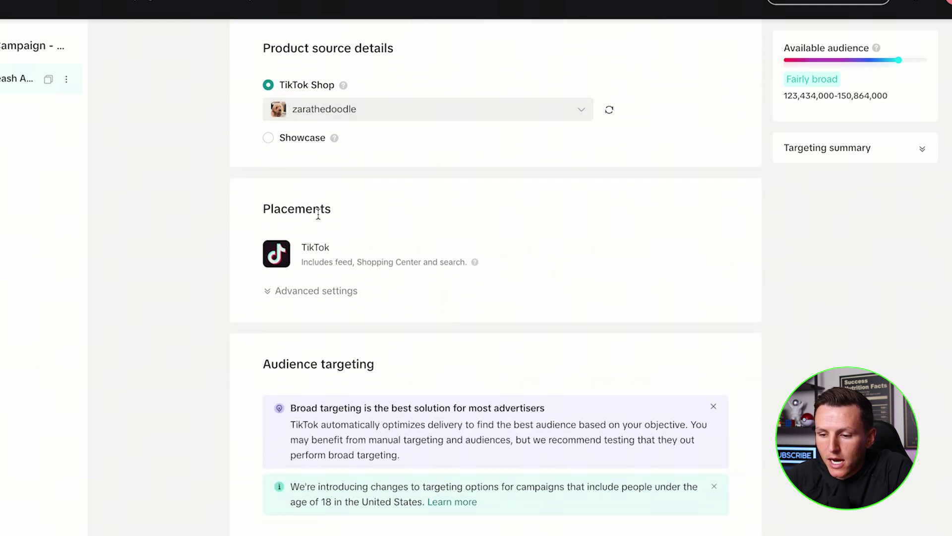
pyautogui.click(296, 292)
pyautogui.scroll(-2, 299, 282)
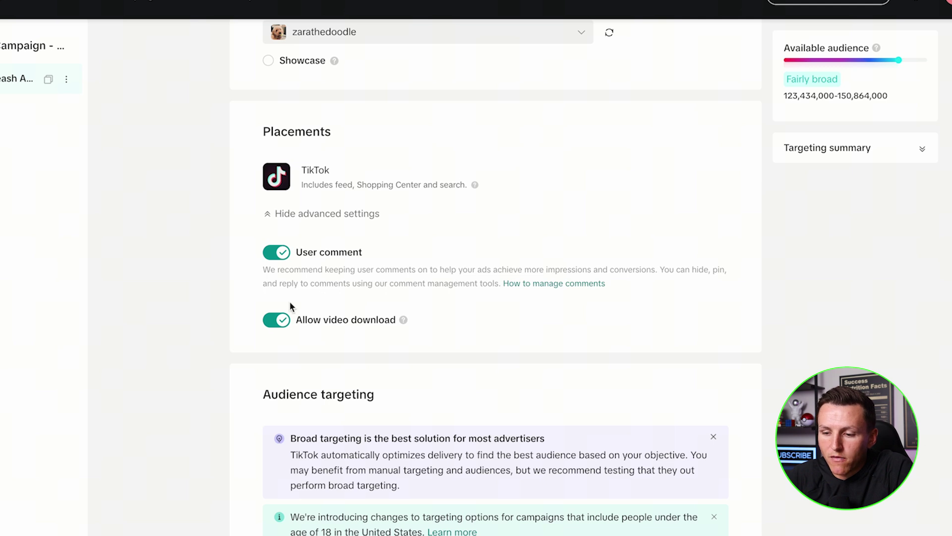
pyautogui.click(318, 215)
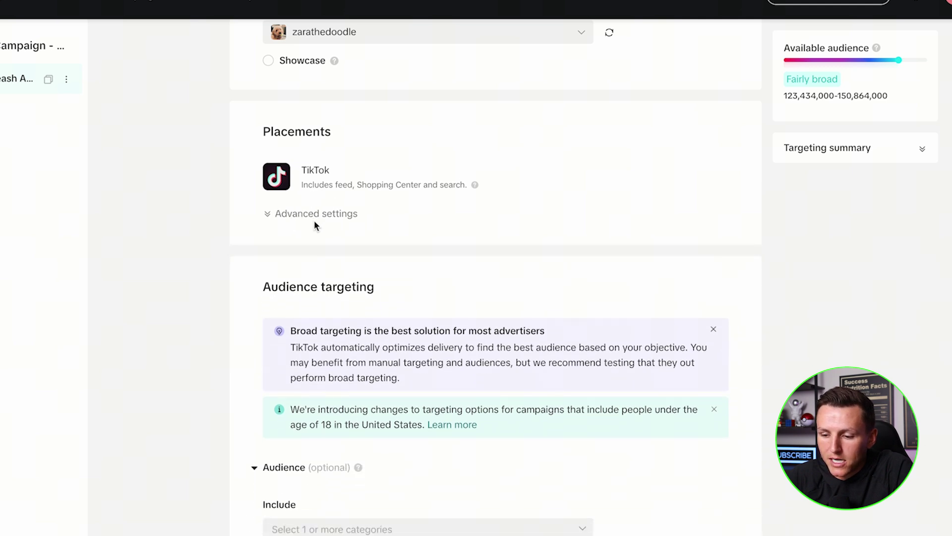
pyautogui.scroll(-3, 315, 221)
pyautogui.scroll(-2, 341, 194)
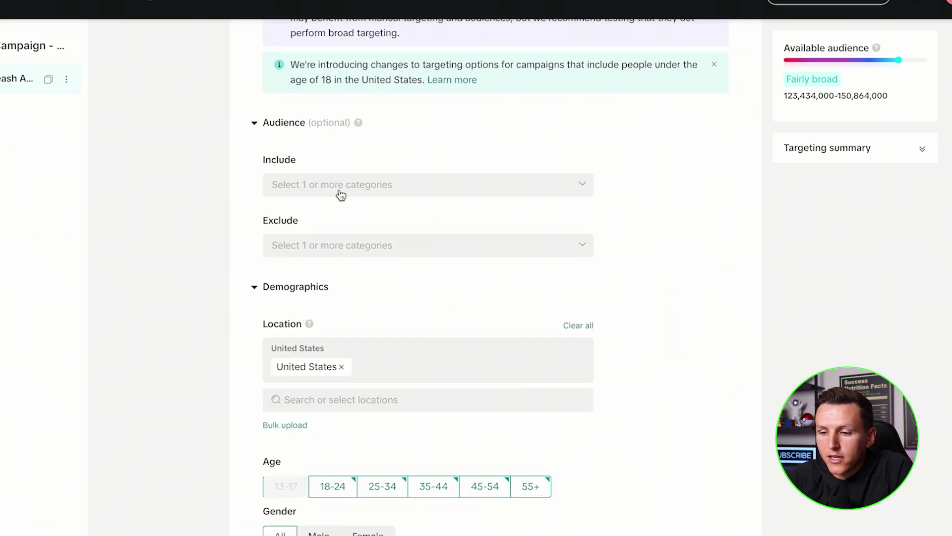
pyautogui.scroll(-1, 341, 194)
pyautogui.scroll(1, 341, 194)
pyautogui.scroll(-1, 341, 194)
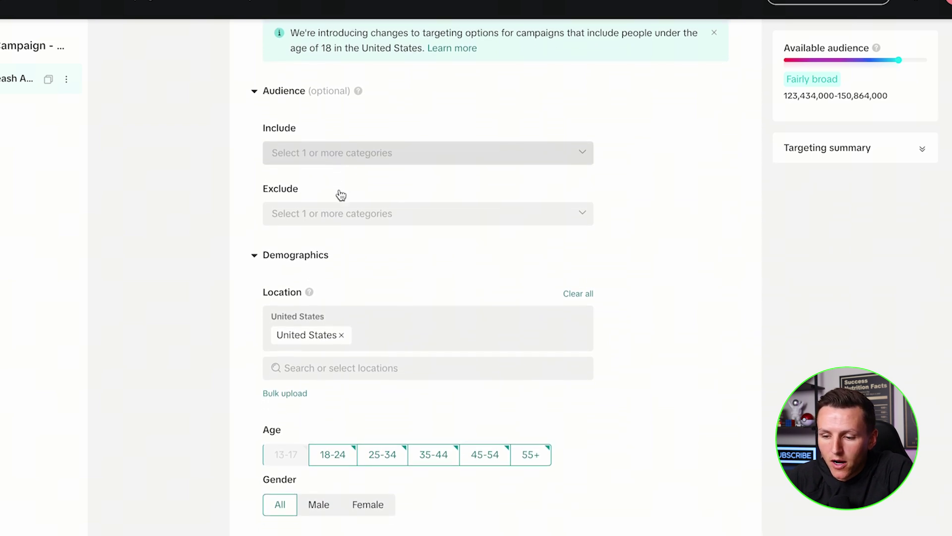
pyautogui.scroll(-5, 341, 194)
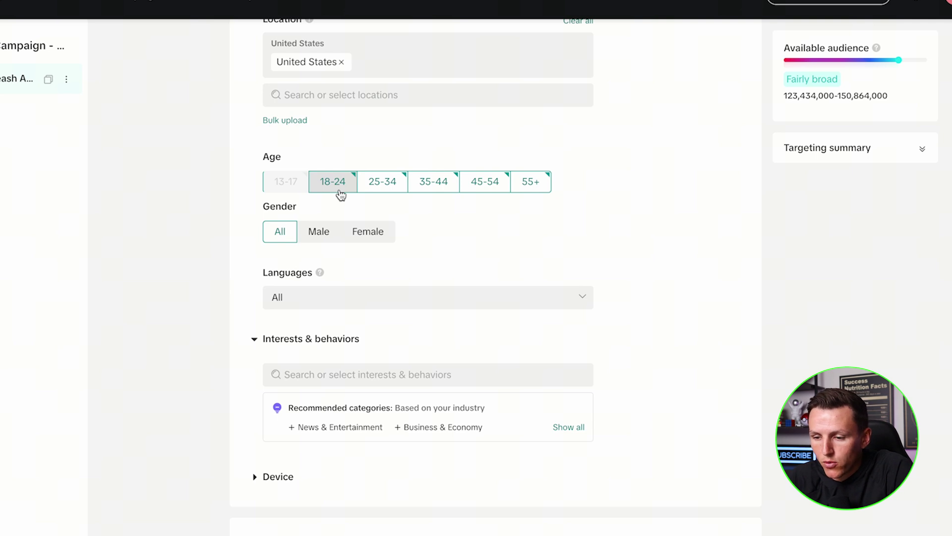
pyautogui.scroll(5, 341, 194)
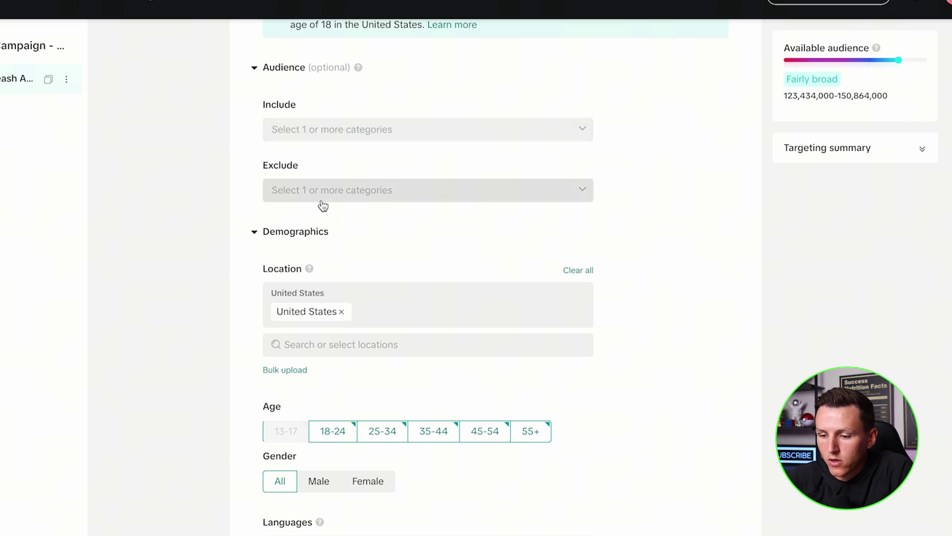
pyautogui.scroll(-4, 299, 212)
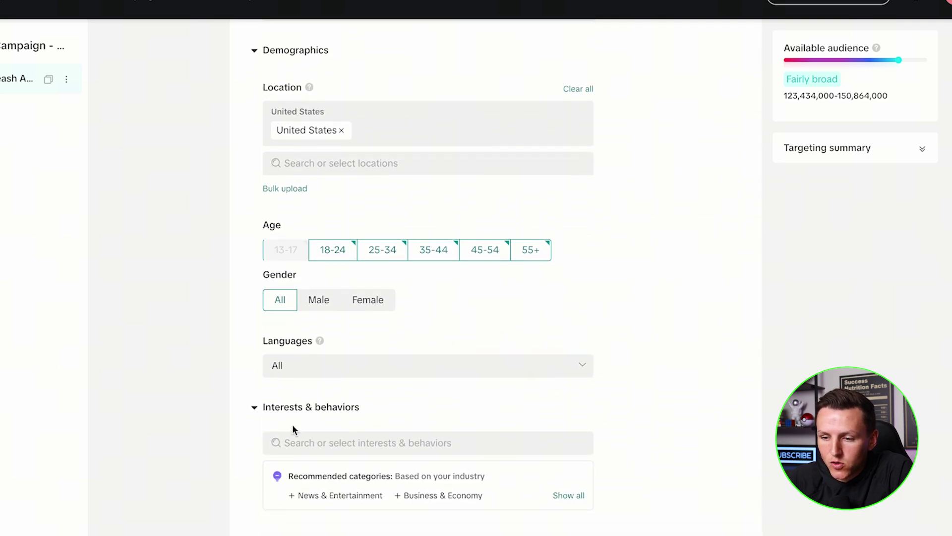
pyautogui.scroll(6, 293, 425)
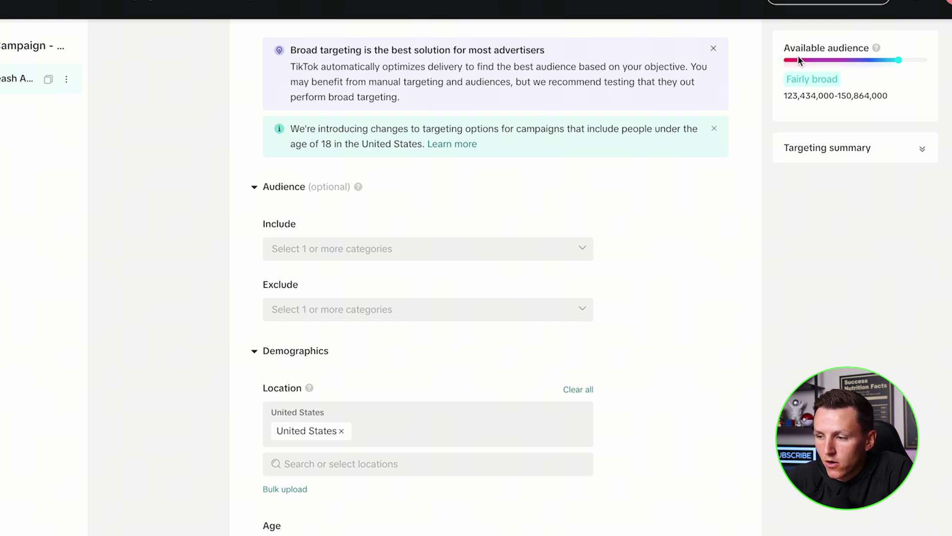
pyautogui.moveTo(781, 52); pyautogui.dragTo(871, 48)
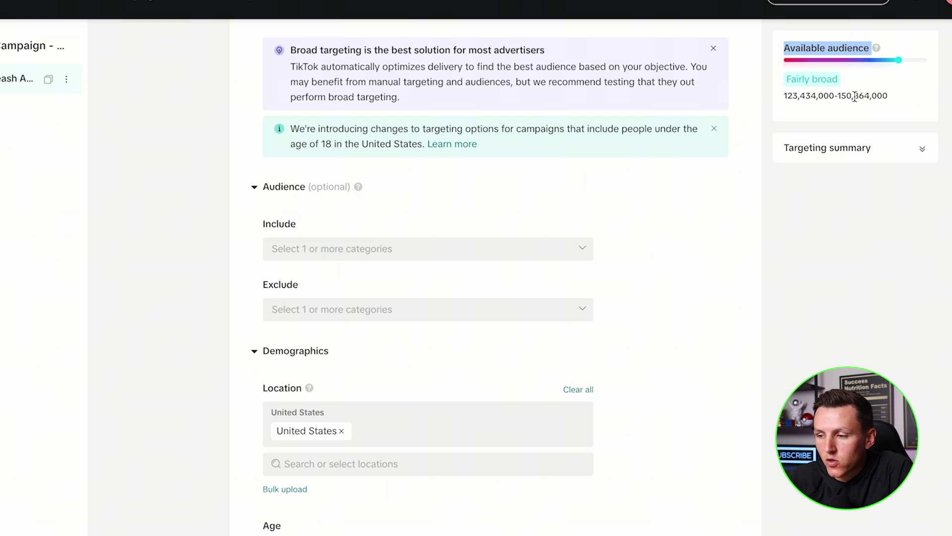
pyautogui.moveTo(843, 82); pyautogui.dragTo(788, 85)
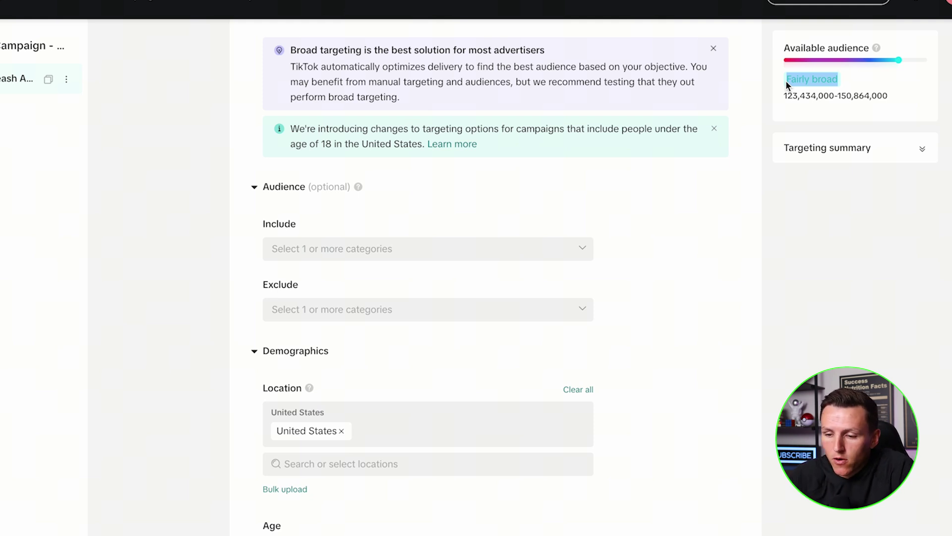
pyautogui.scroll(-2, 483, 221)
pyautogui.scroll(-2, 417, 275)
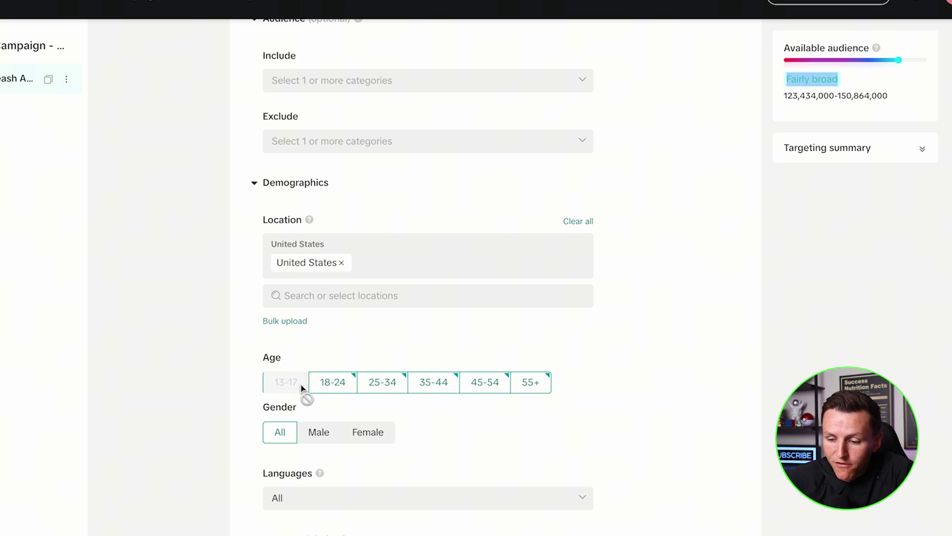
pyautogui.scroll(-1, 317, 394)
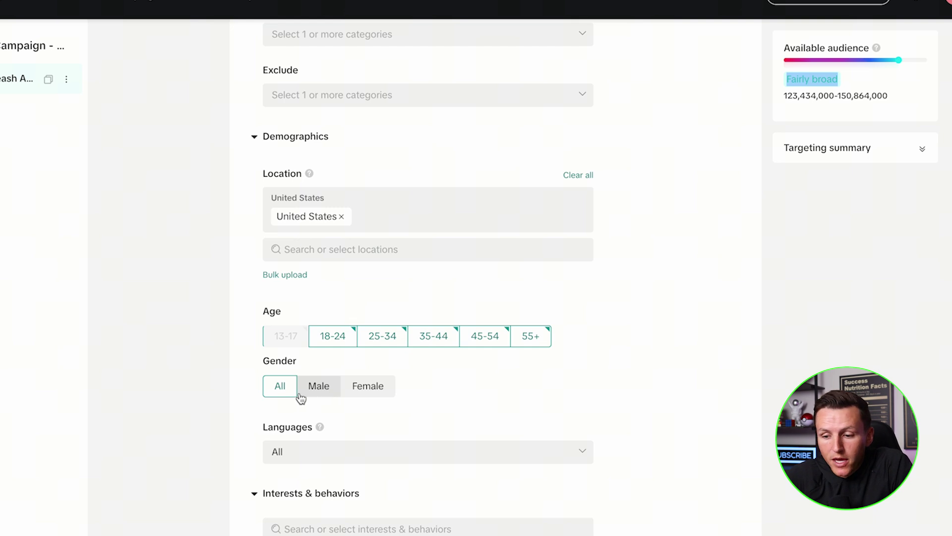
pyautogui.scroll(-2, 277, 394)
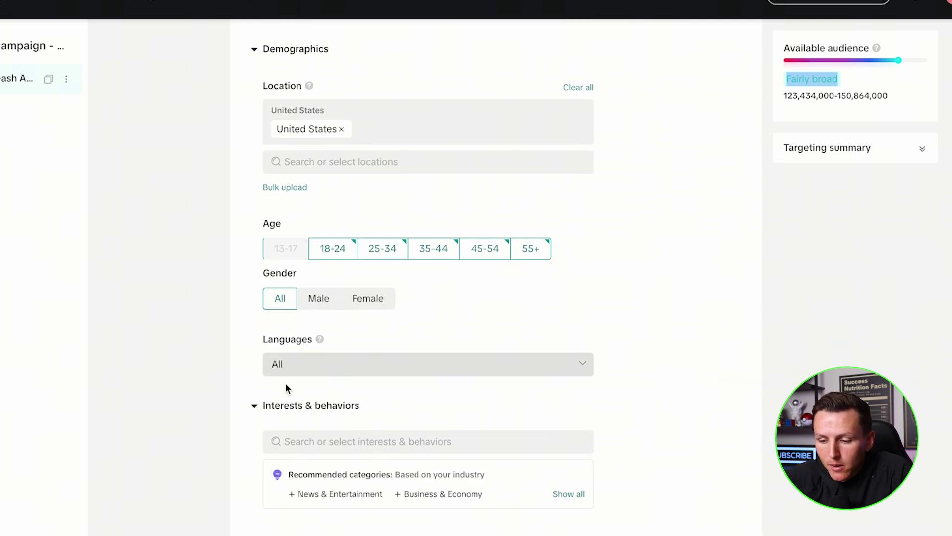
pyautogui.scroll(-2, 288, 385)
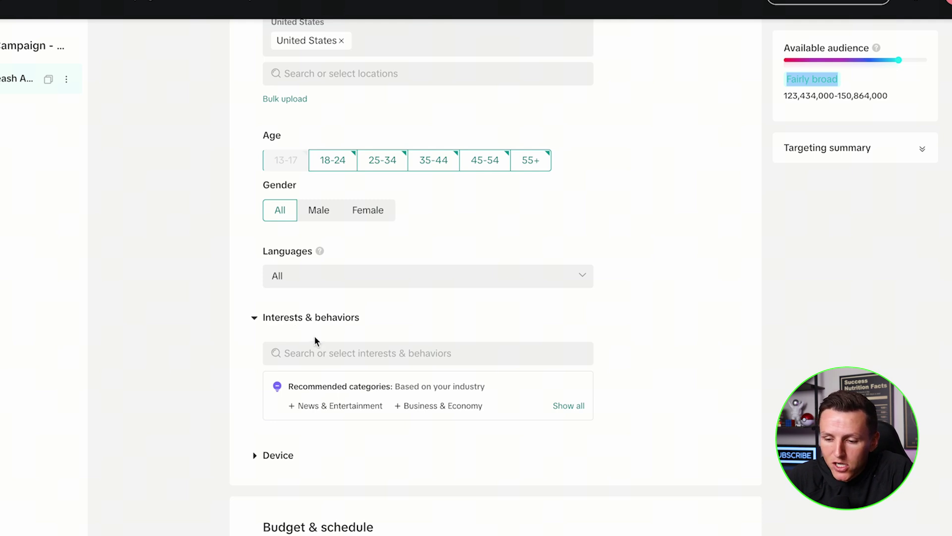
pyautogui.click(332, 358)
# - Search 'dog' in Interests & behaviors and add the dogs interest
pyautogui.write('dogs')
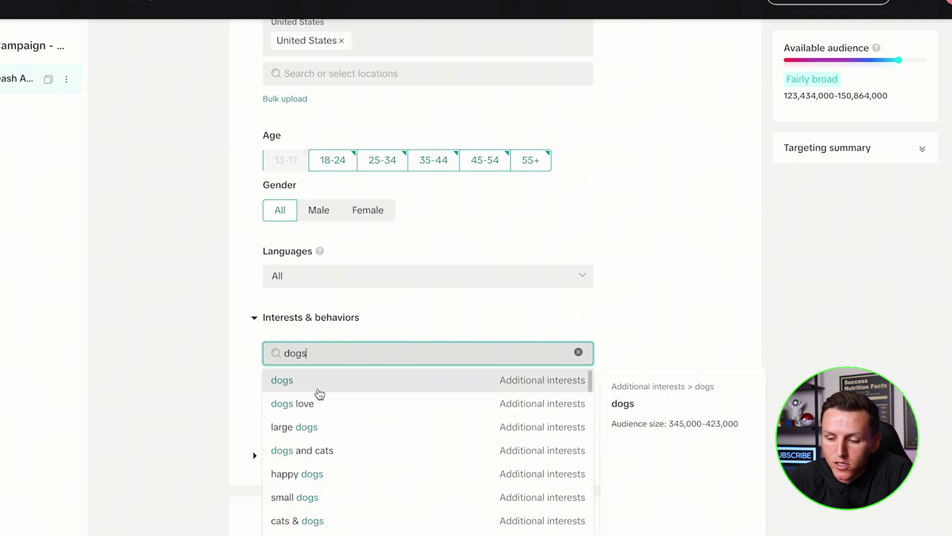
pyautogui.click(323, 385)
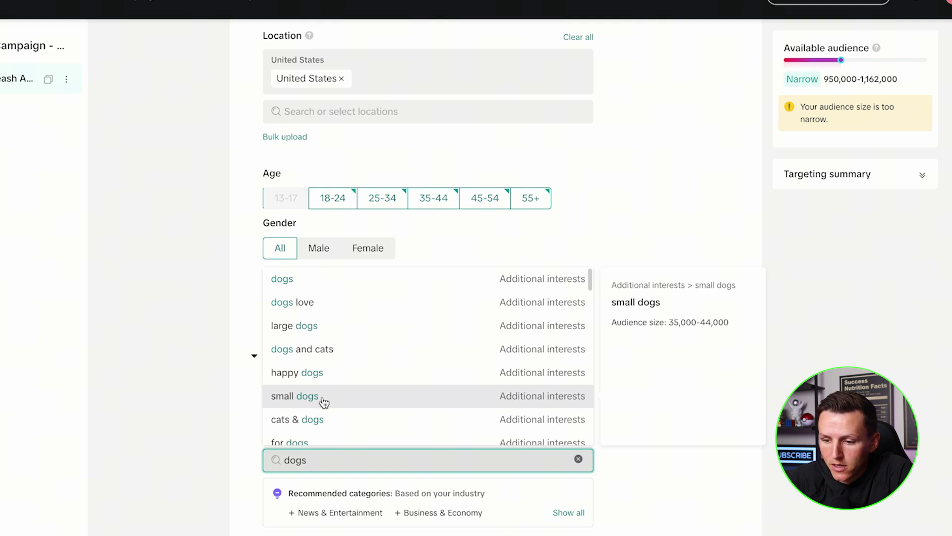
pyautogui.scroll(-1, 324, 403)
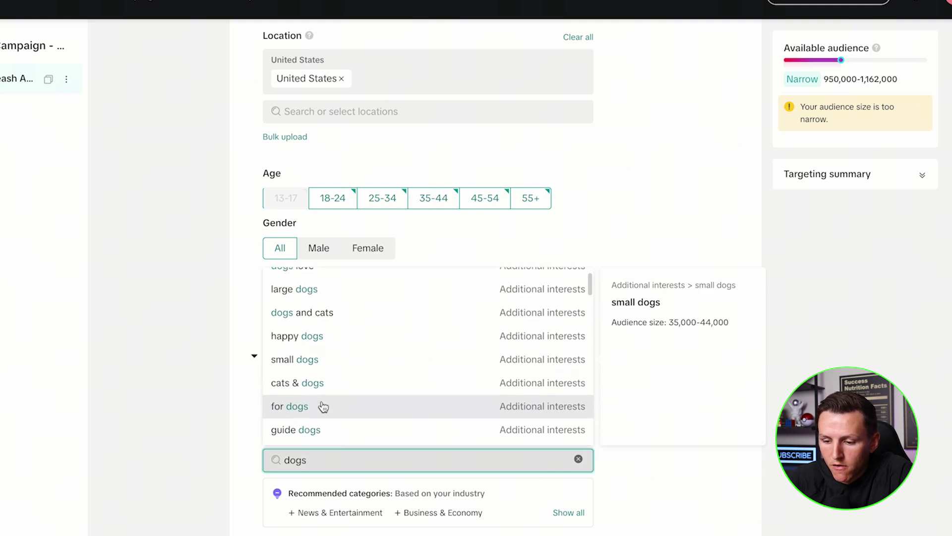
pyautogui.scroll(-2, 324, 407)
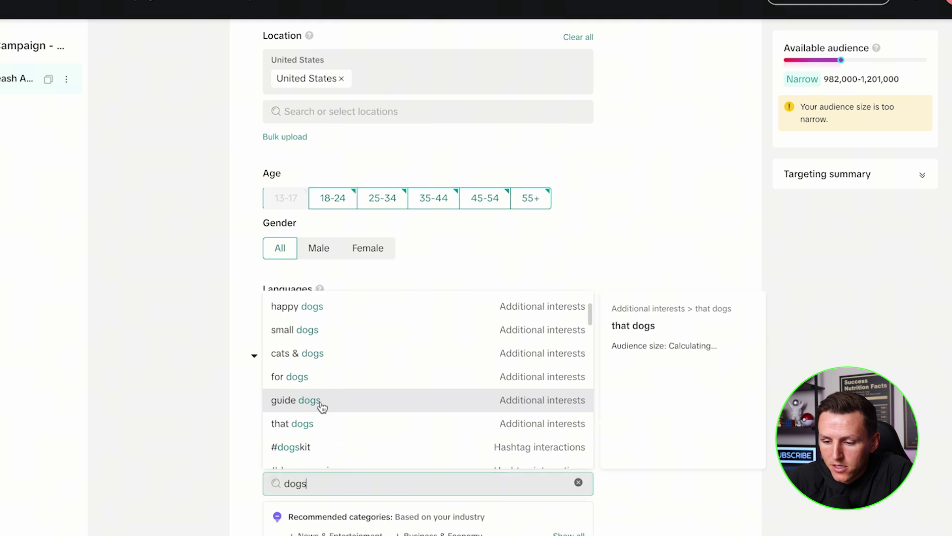
pyautogui.scroll(-1, 323, 406)
pyautogui.scroll(-2, 322, 406)
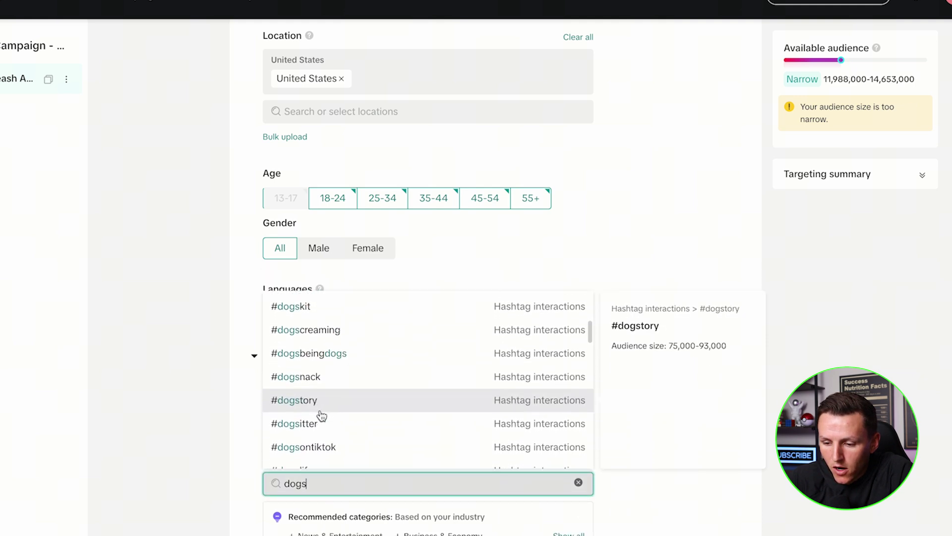
pyautogui.scroll(-1, 322, 411)
pyautogui.scroll(-3, 322, 415)
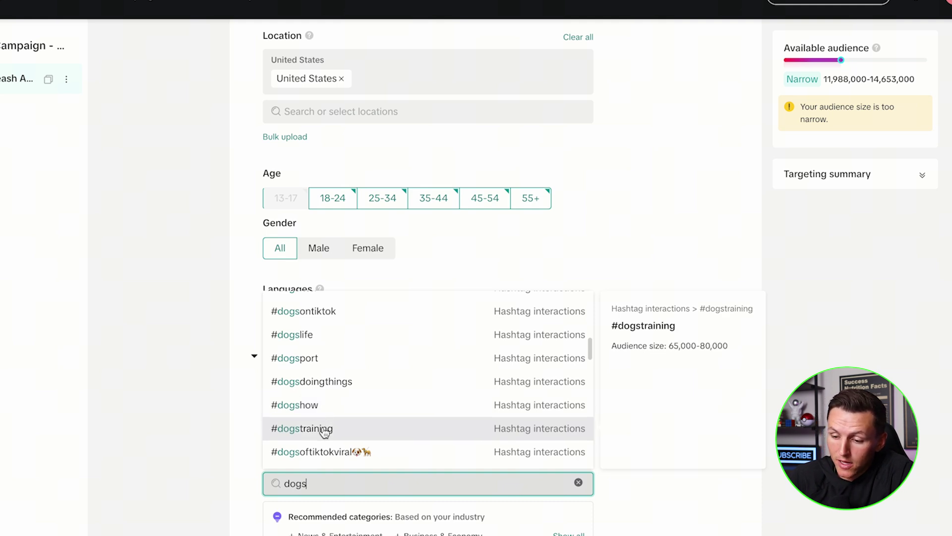
# - Add hashtag interactions #dogstraining, #dogsotiktok, #dogsarethebest and #dogslove
pyautogui.click(325, 430)
pyautogui.scroll(-3, 325, 429)
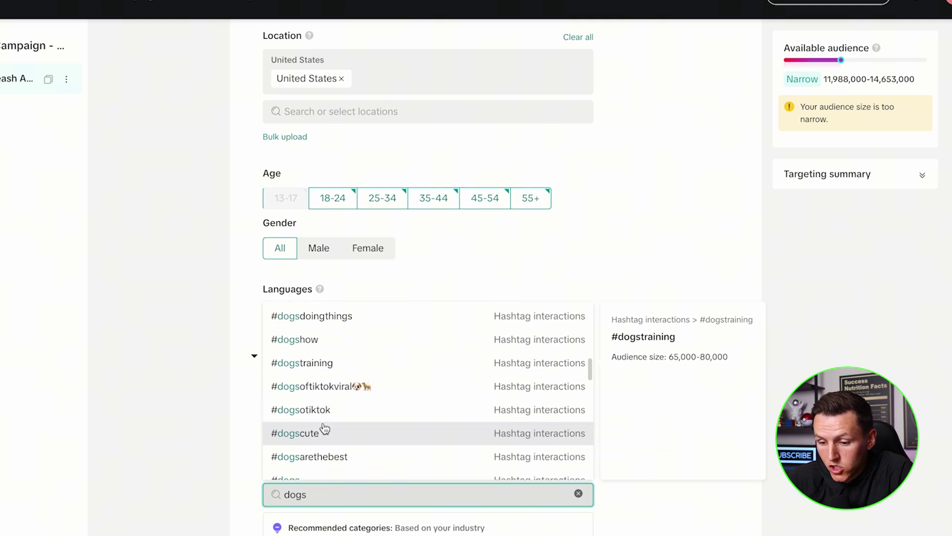
pyautogui.click(325, 410)
pyautogui.scroll(-3, 327, 412)
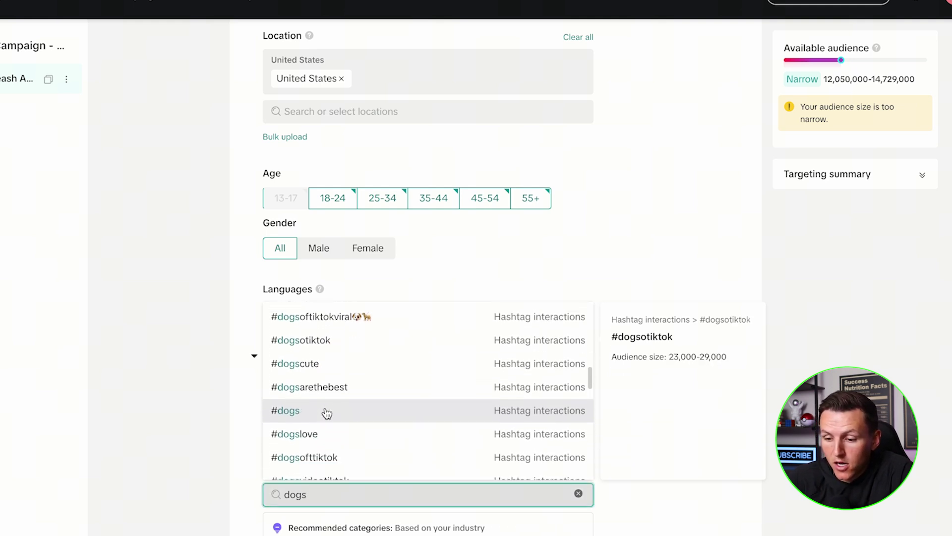
pyautogui.click(330, 387)
pyautogui.scroll(-2, 331, 395)
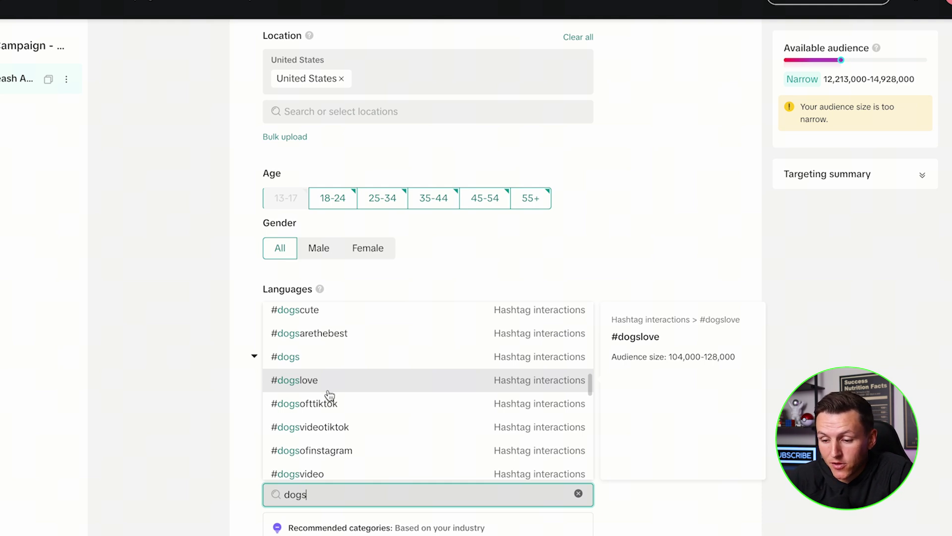
pyautogui.click(329, 387)
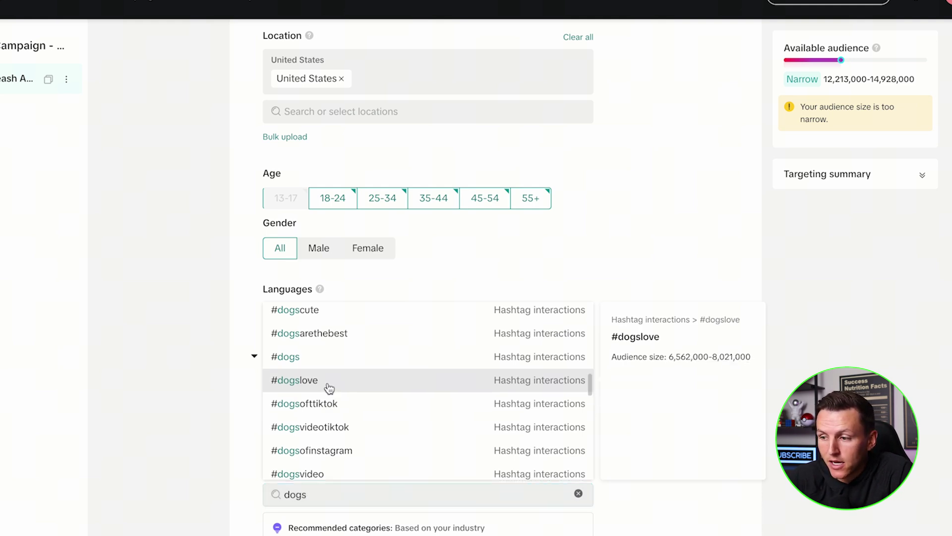
pyautogui.click(338, 385)
pyautogui.scroll(-3, 338, 387)
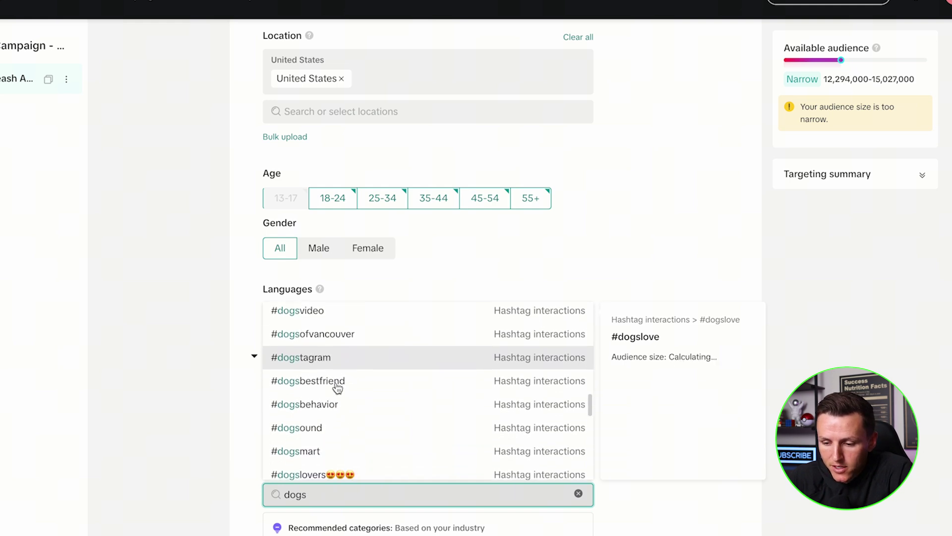
pyautogui.scroll(4, 330, 431)
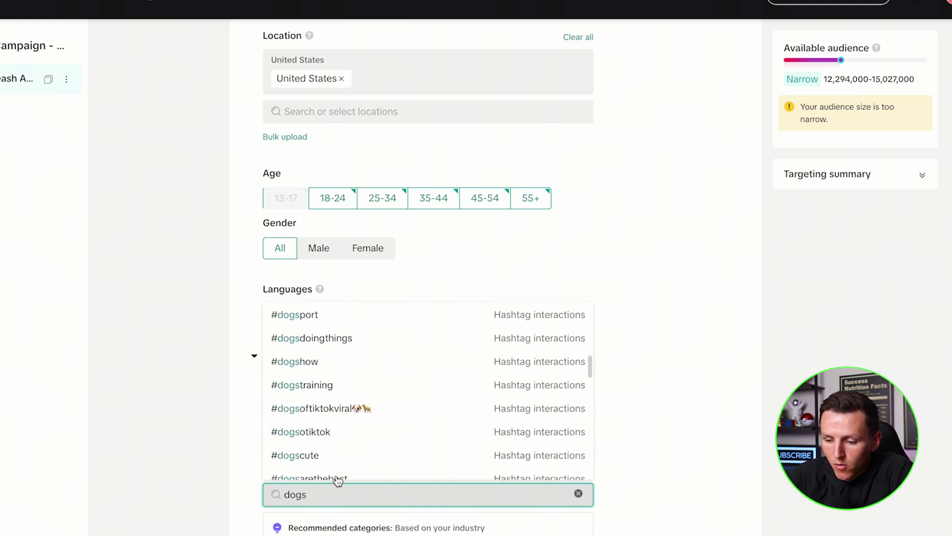
# - Search 'leash' and add dog leashes to the targeted interests
pyautogui.press('BackSpace')
pyautogui.write('leash')
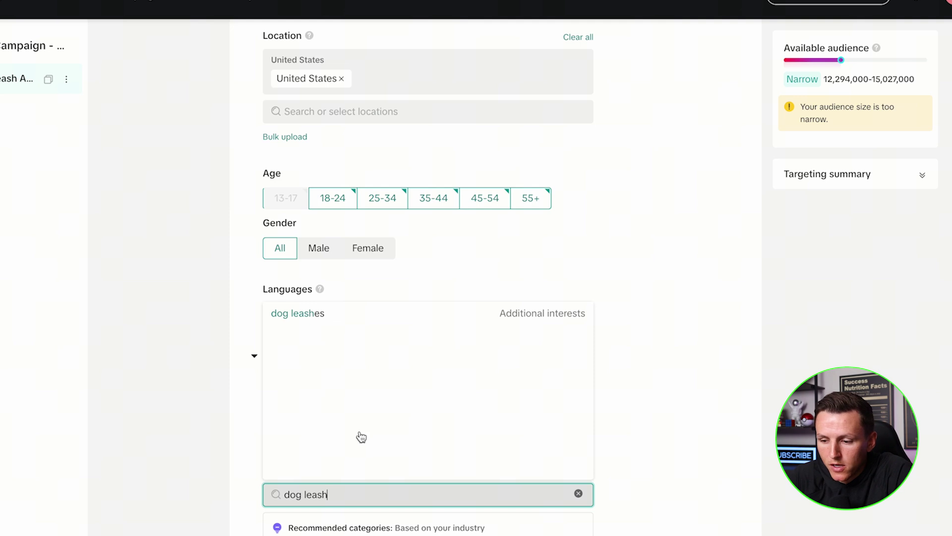
pyautogui.click(333, 317)
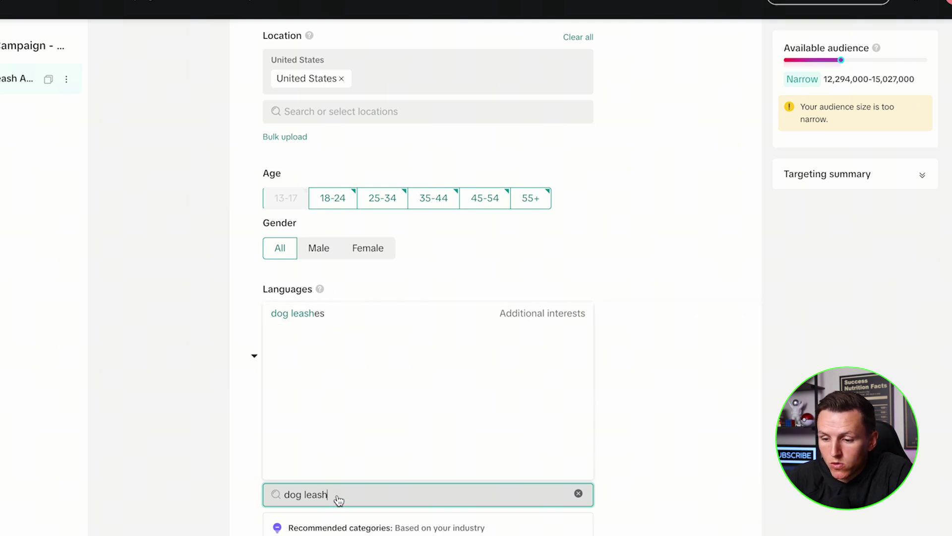
pyautogui.click(360, 316)
# - Try interest searches for dog collars, pet leashes and pet collars
pyautogui.click(341, 496)
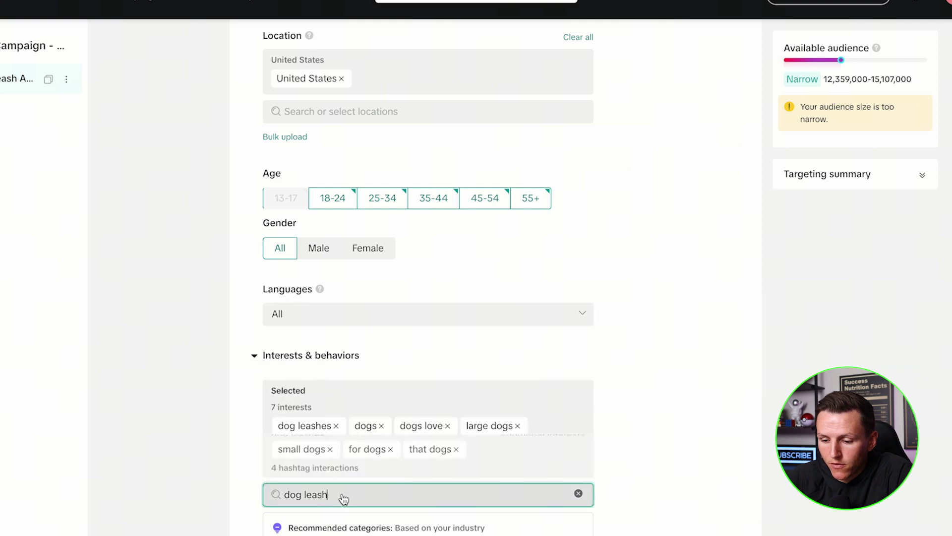
pyautogui.press('BackSpace')
pyautogui.write('collar')
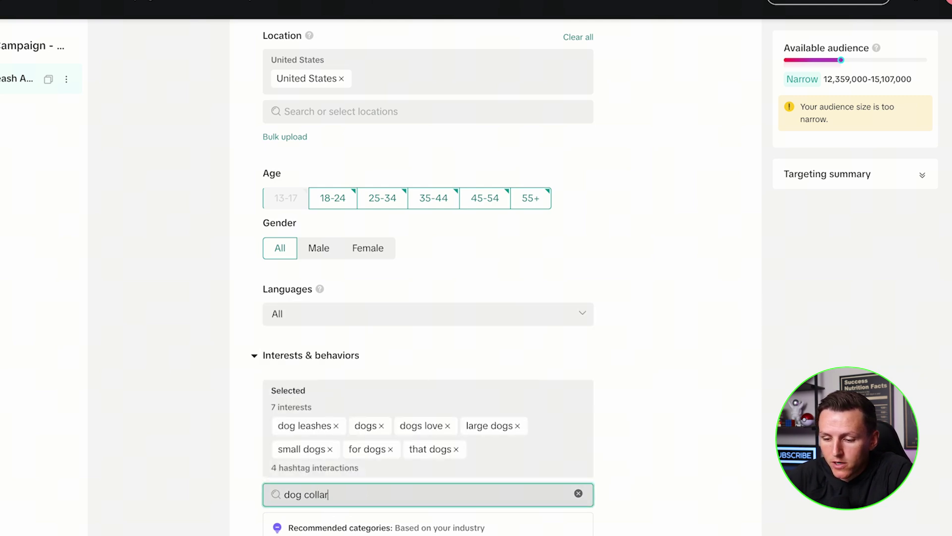
pyautogui.scroll(-2, 346, 485)
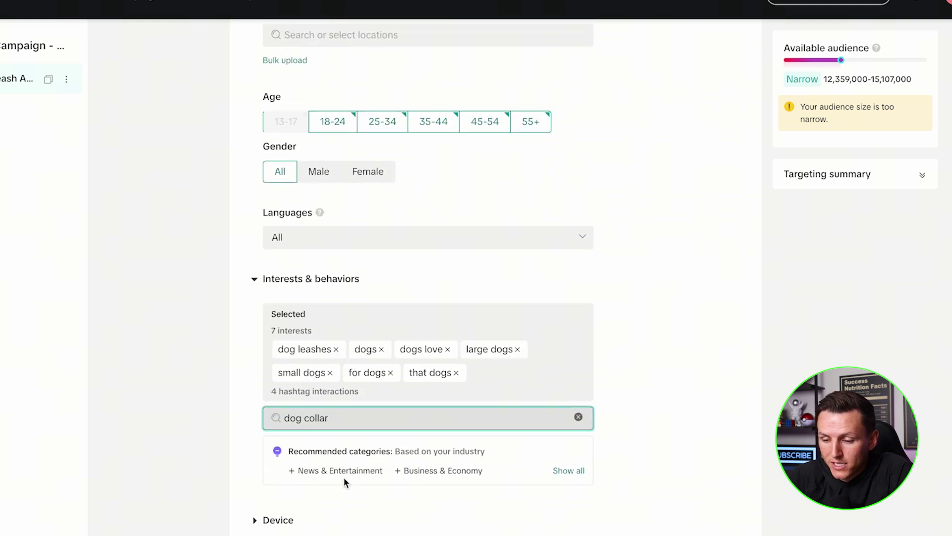
pyautogui.write('lars')
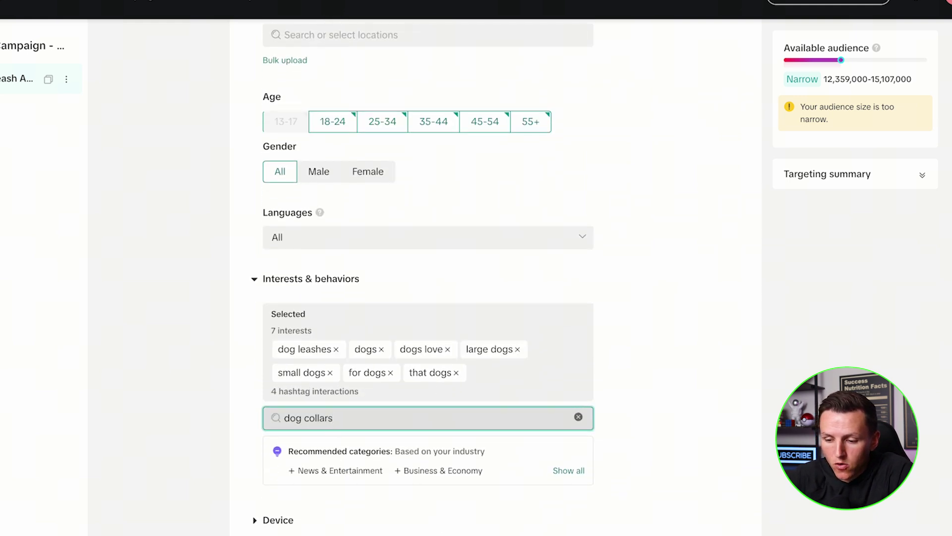
pyautogui.moveTo(342, 418); pyautogui.dragTo(251, 417)
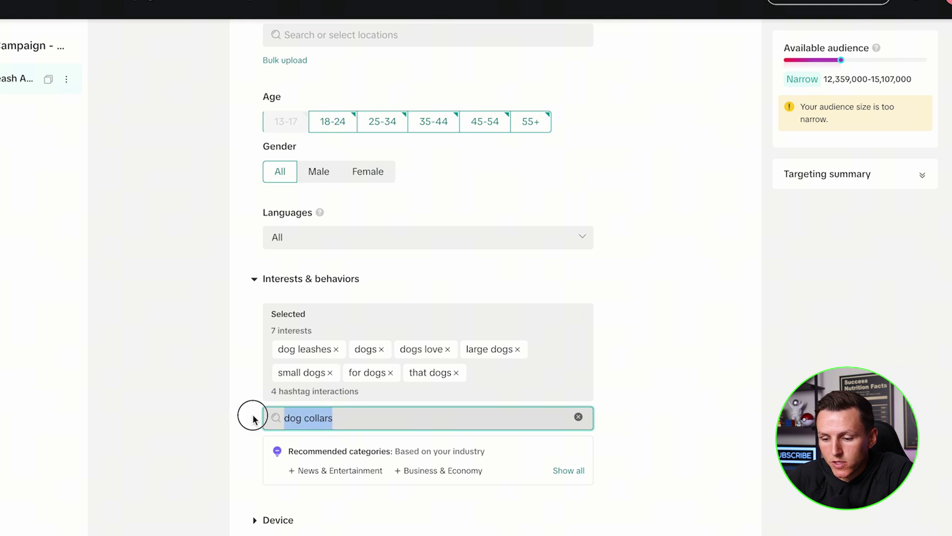
pyautogui.write('pet leashes')
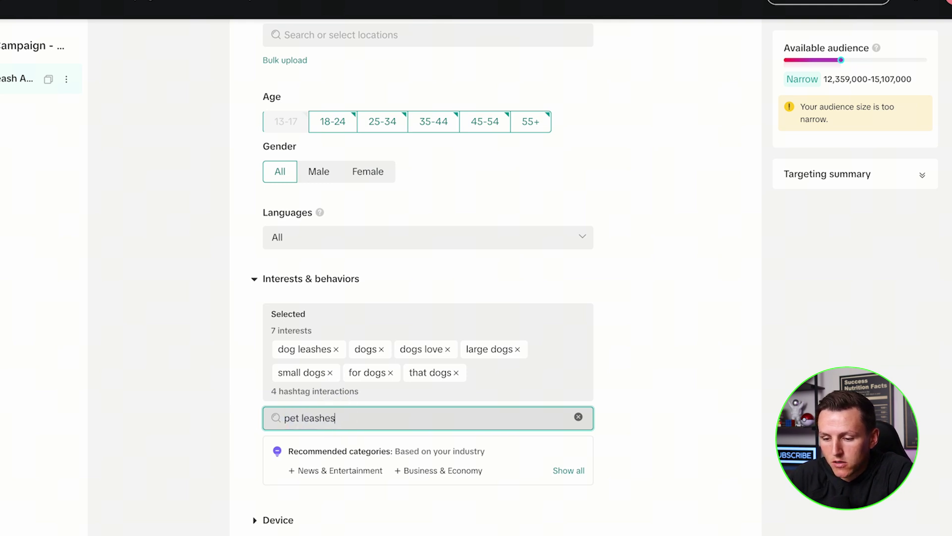
pyautogui.press('BackSpace')
pyautogui.press('BackSpace')
pyautogui.press('BackSpace')
pyautogui.press('BackSpace')
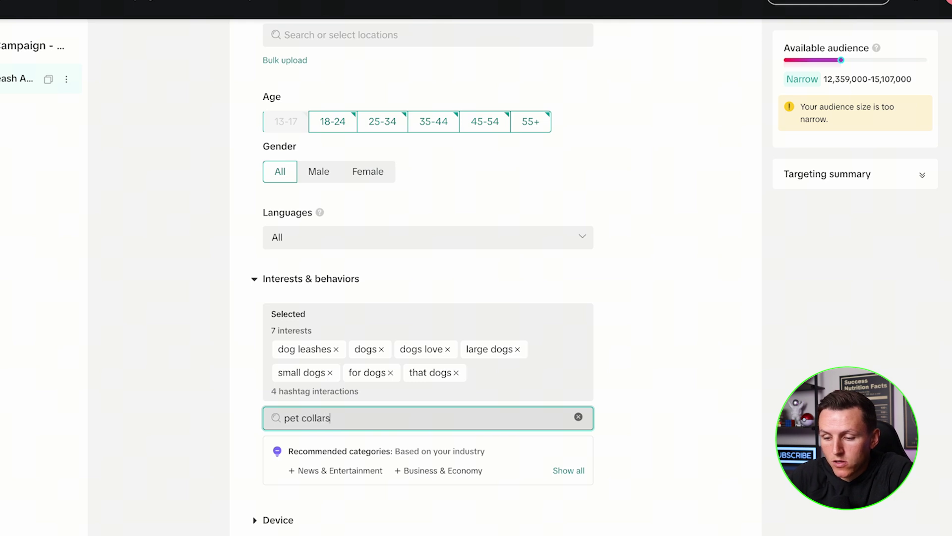
pyautogui.moveTo(334, 419); pyautogui.dragTo(269, 419)
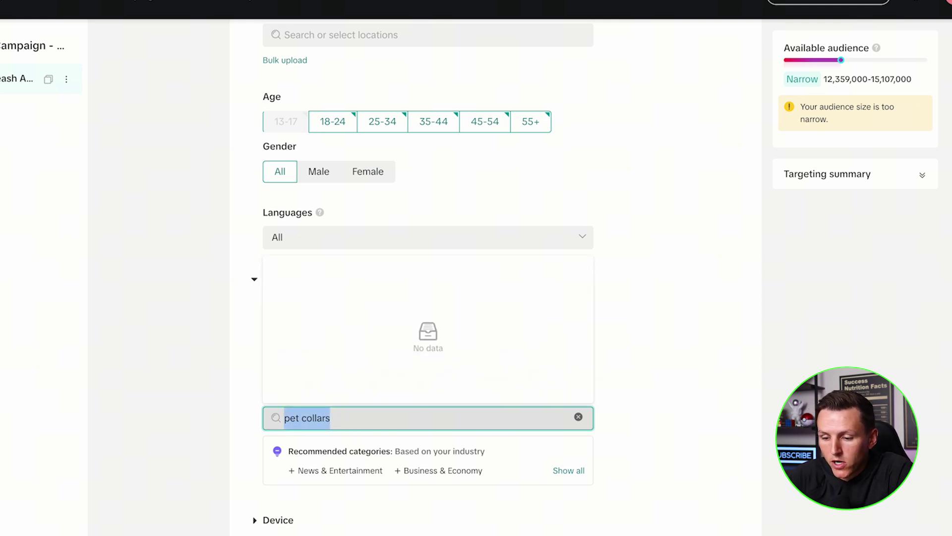
pyautogui.write('dog')
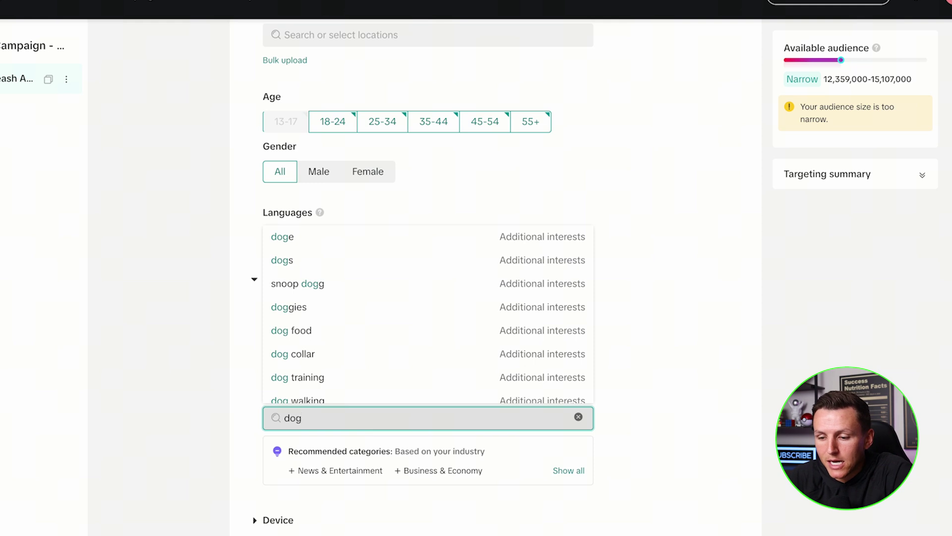
# - Clear the search and expand the Pets interest category
pyautogui.press('BackSpace')
pyautogui.press('BackSpace')
pyautogui.press('BackSpace')
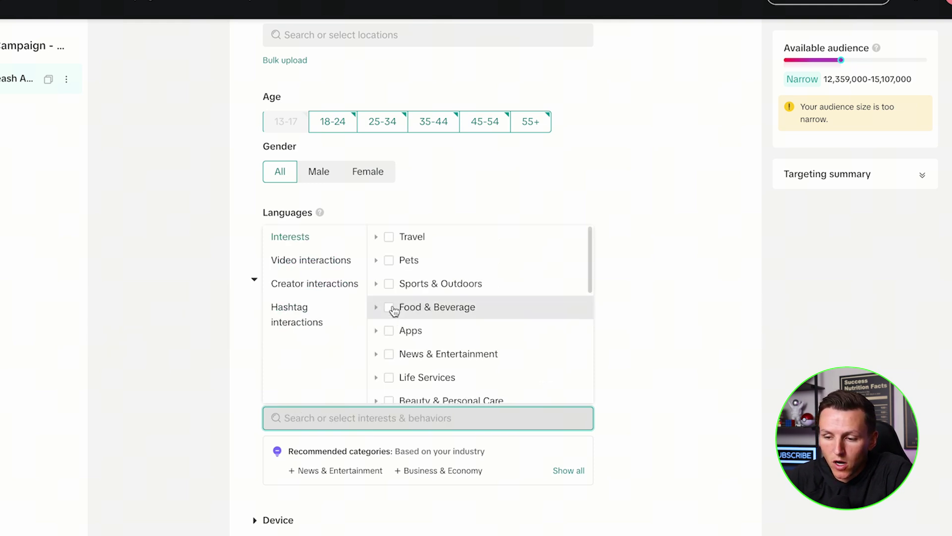
pyautogui.moveTo(387, 266)
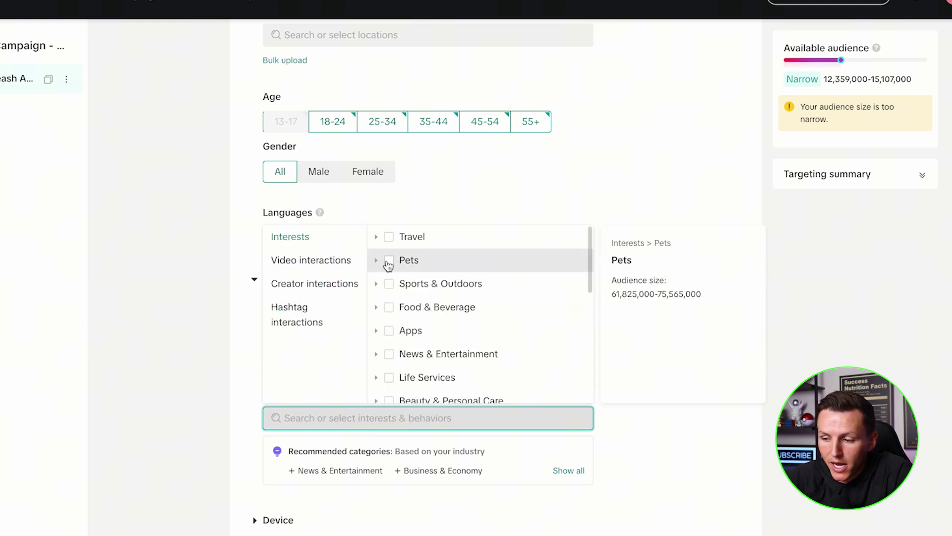
pyautogui.click(377, 261)
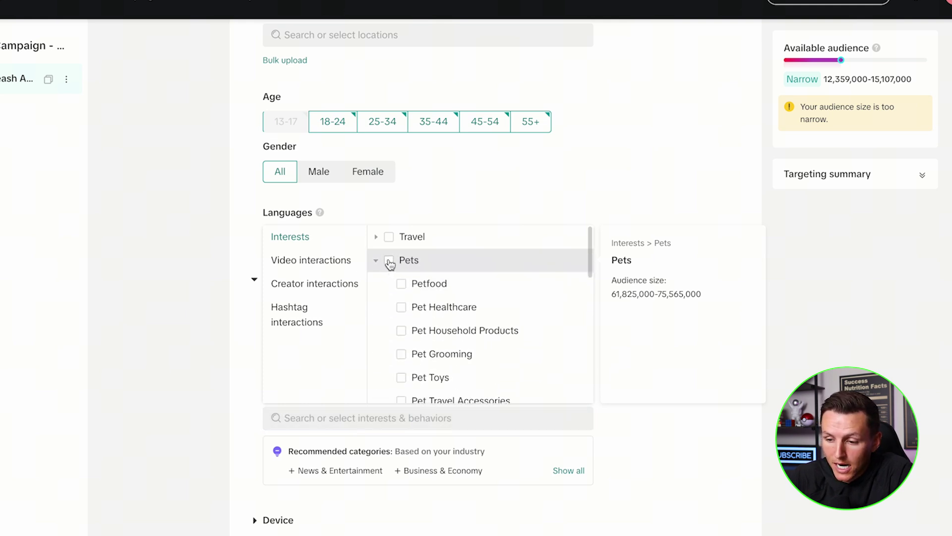
pyautogui.scroll(-2, 415, 302)
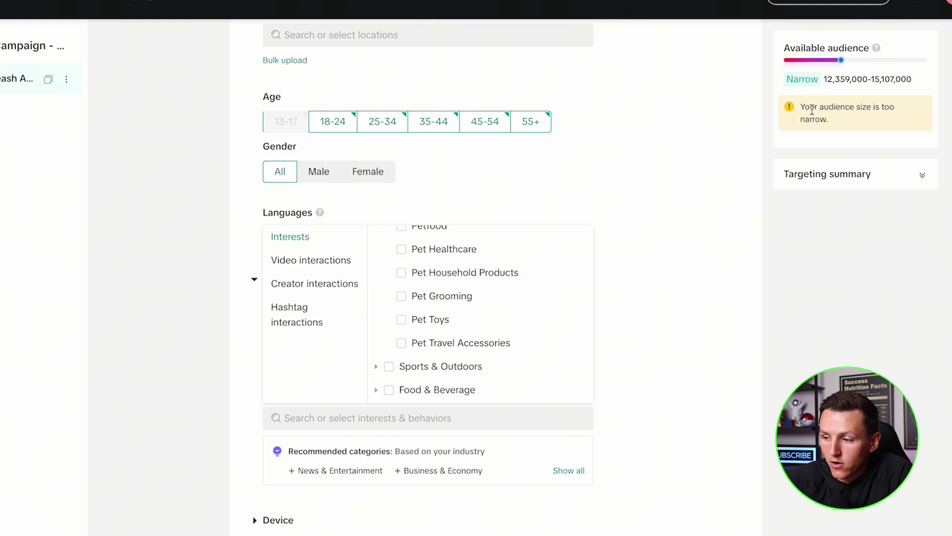
pyautogui.moveTo(801, 109); pyautogui.dragTo(841, 121)
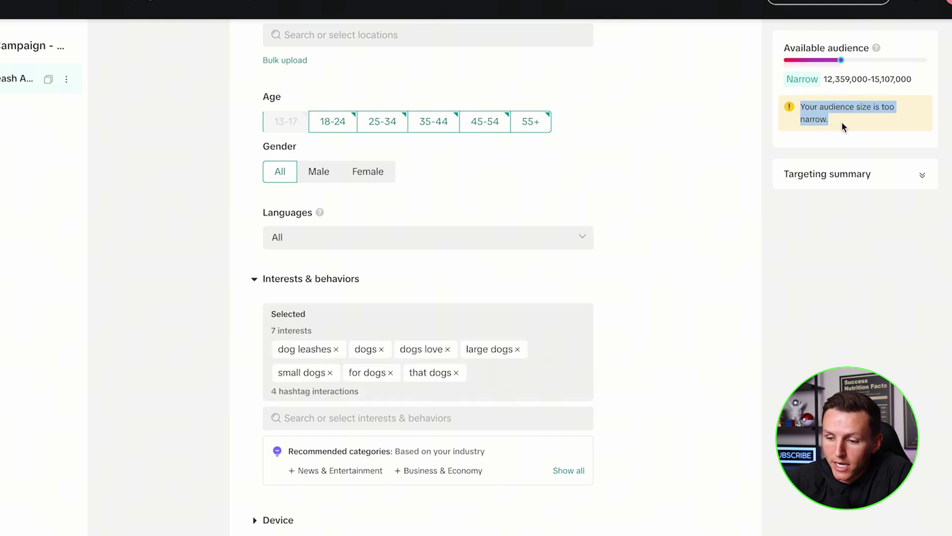
# - Tick Pet Household Products under Interests > Pets, making the audience Balanced
pyautogui.click(434, 419)
pyautogui.scroll(1, 397, 310)
pyautogui.click(376, 286)
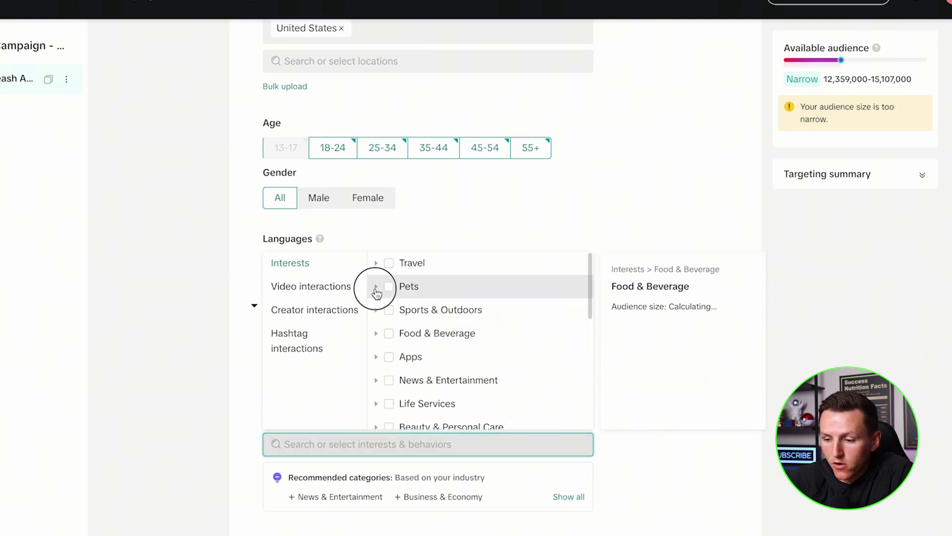
pyautogui.scroll(-3, 411, 336)
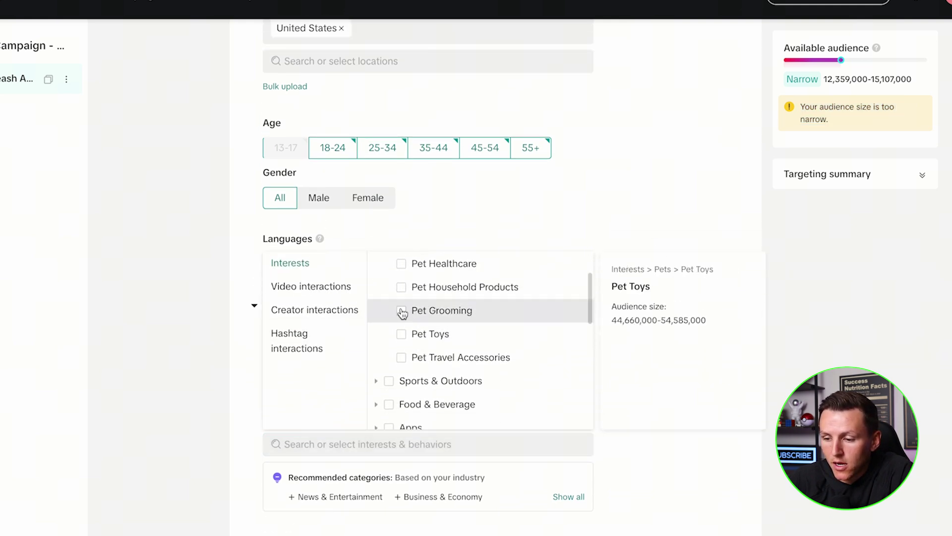
pyautogui.click(402, 293)
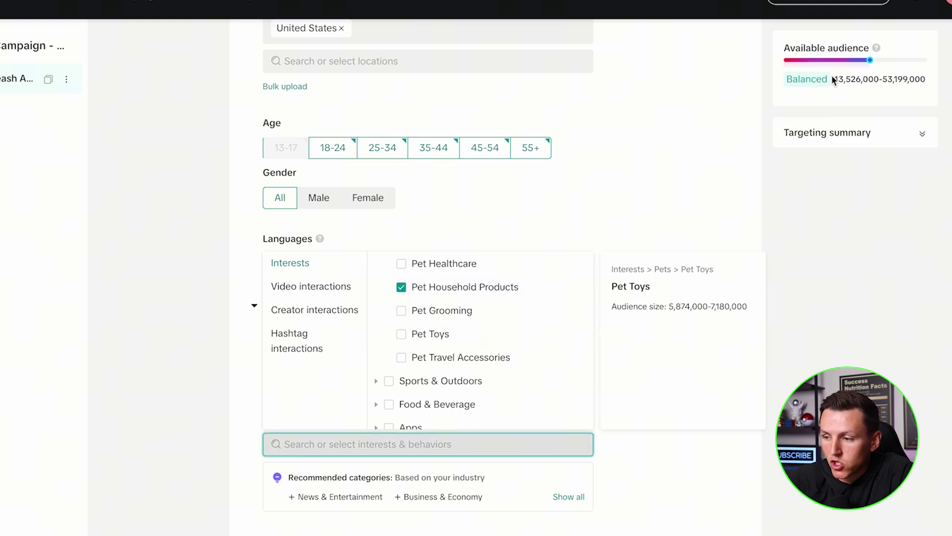
pyautogui.moveTo(836, 81); pyautogui.dragTo(932, 86)
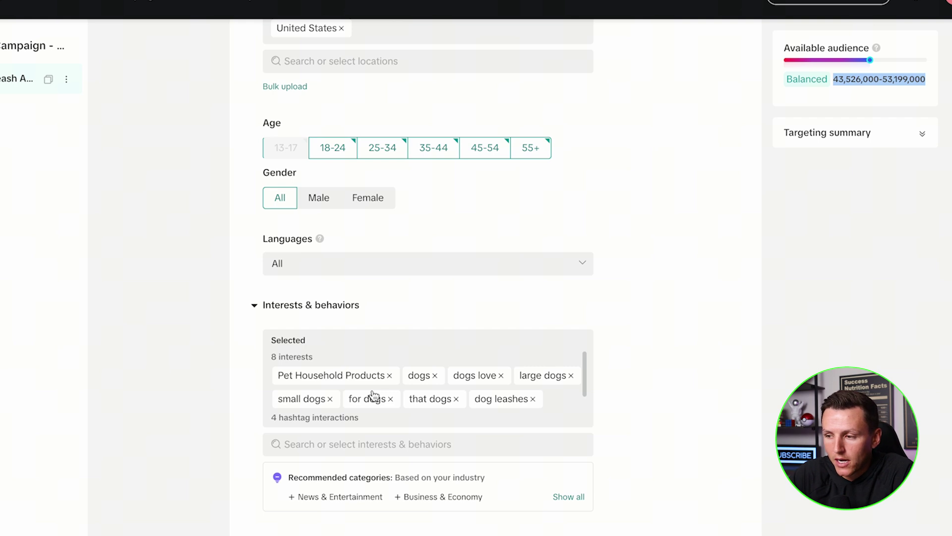
pyautogui.scroll(-5, 548, 320)
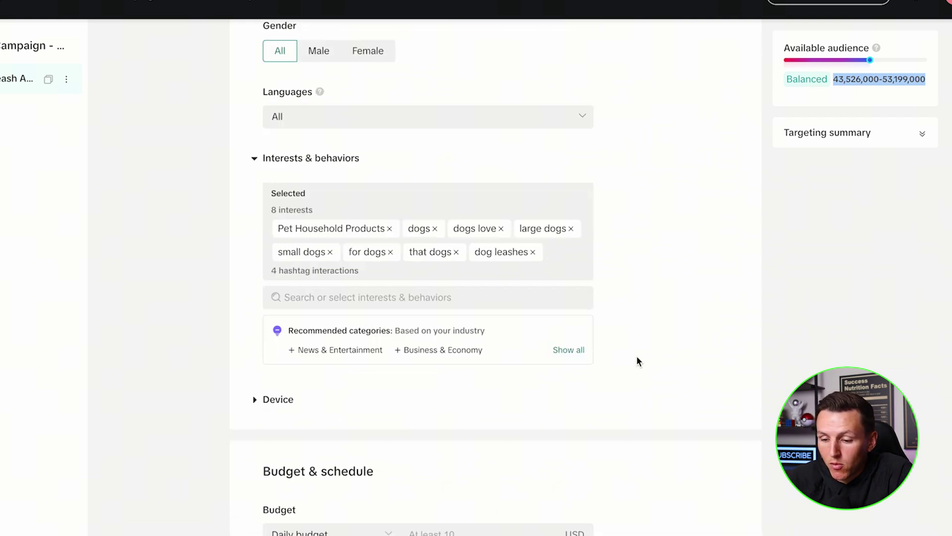
pyautogui.click(267, 277)
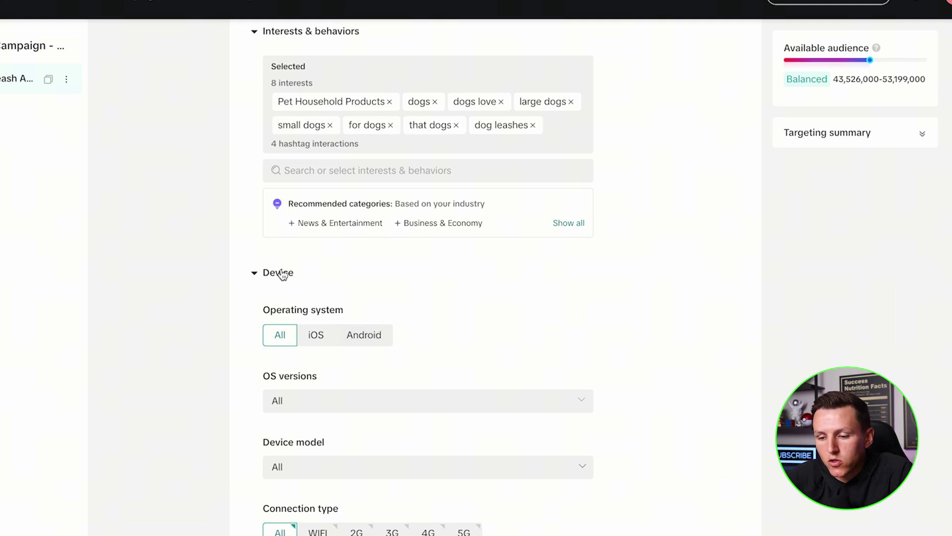
pyautogui.click(266, 277)
pyautogui.scroll(-3, 266, 277)
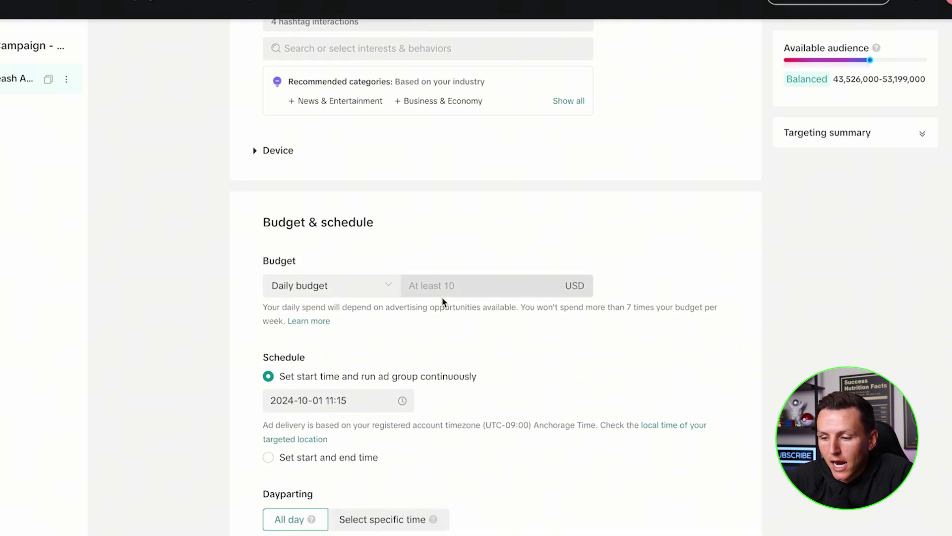
# - Enter 50 as the daily budget, then replace it with 25
pyautogui.click(447, 285)
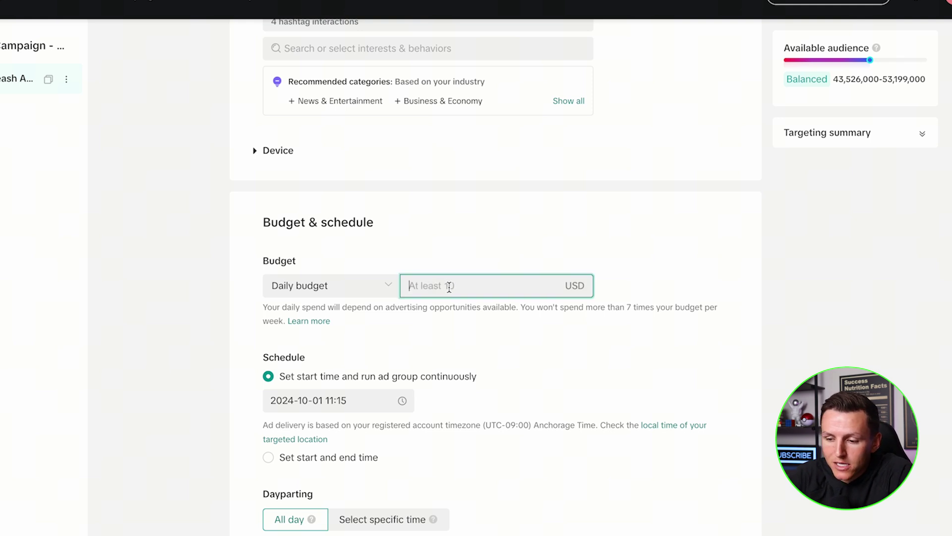
pyautogui.write('50')
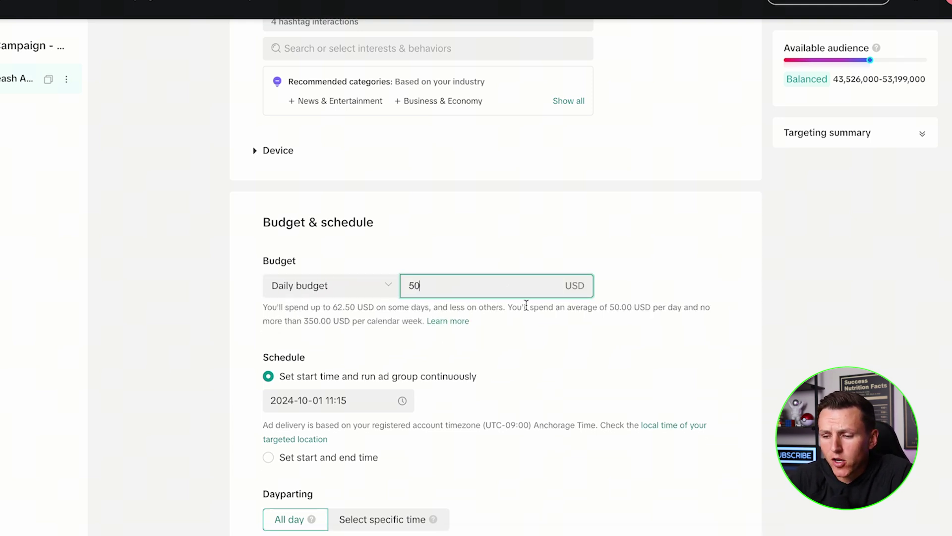
pyautogui.moveTo(461, 287); pyautogui.dragTo(394, 293)
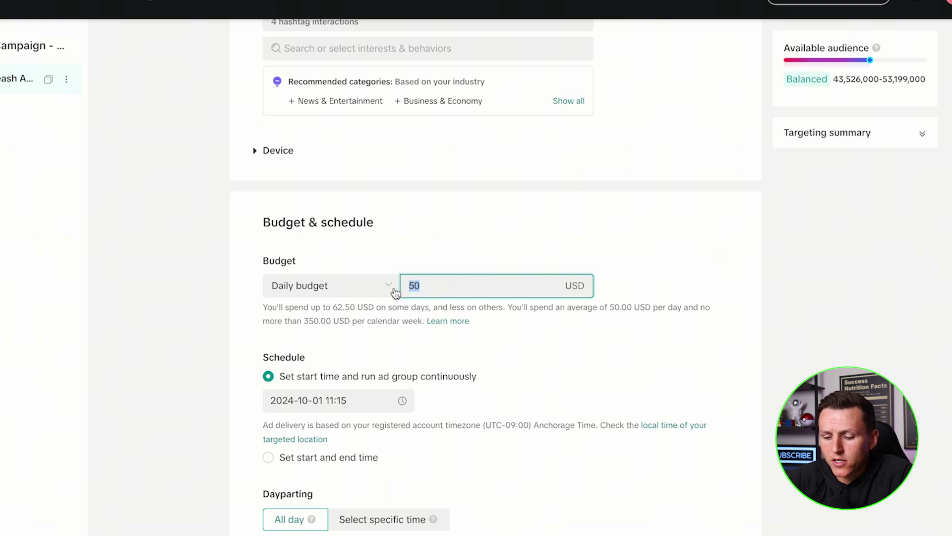
pyautogui.write('25')
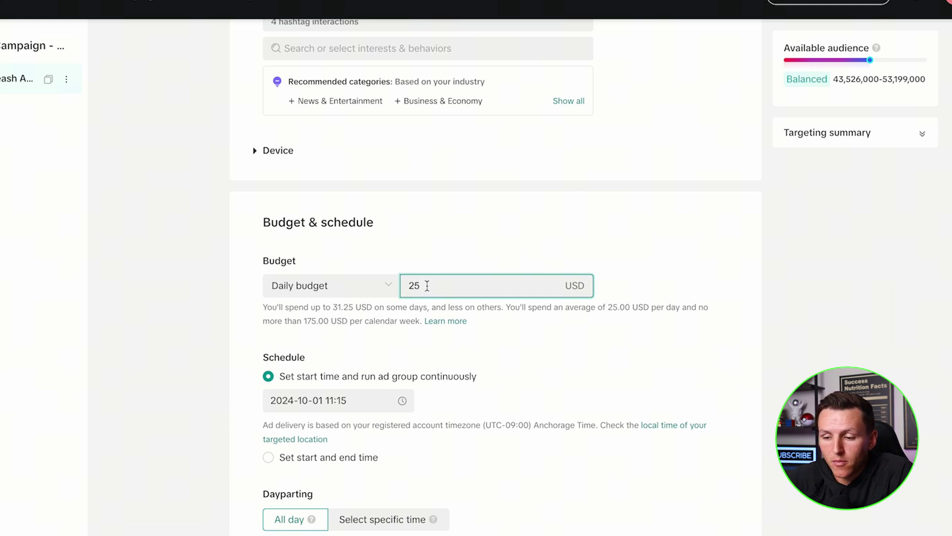
pyautogui.moveTo(425, 286); pyautogui.dragTo(410, 286)
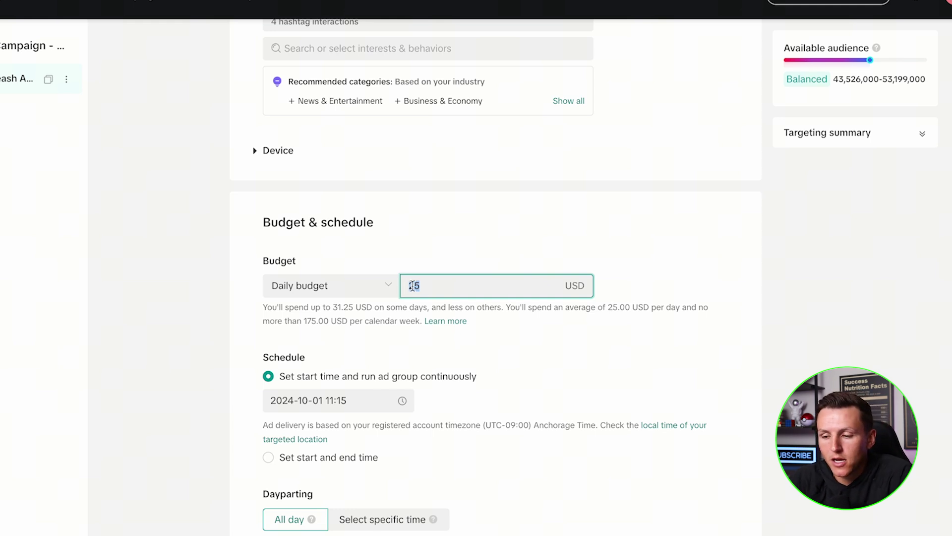
pyautogui.click(430, 284)
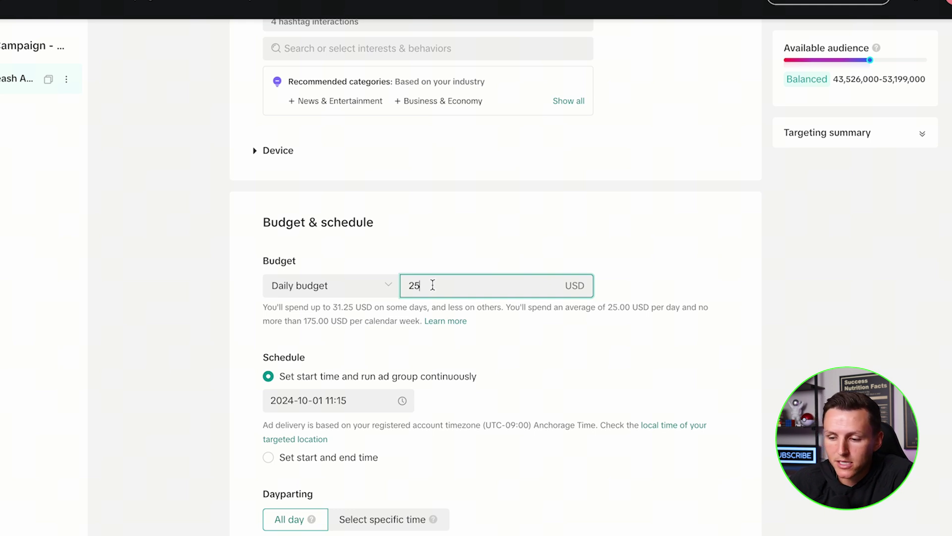
pyautogui.moveTo(435, 281); pyautogui.dragTo(395, 284)
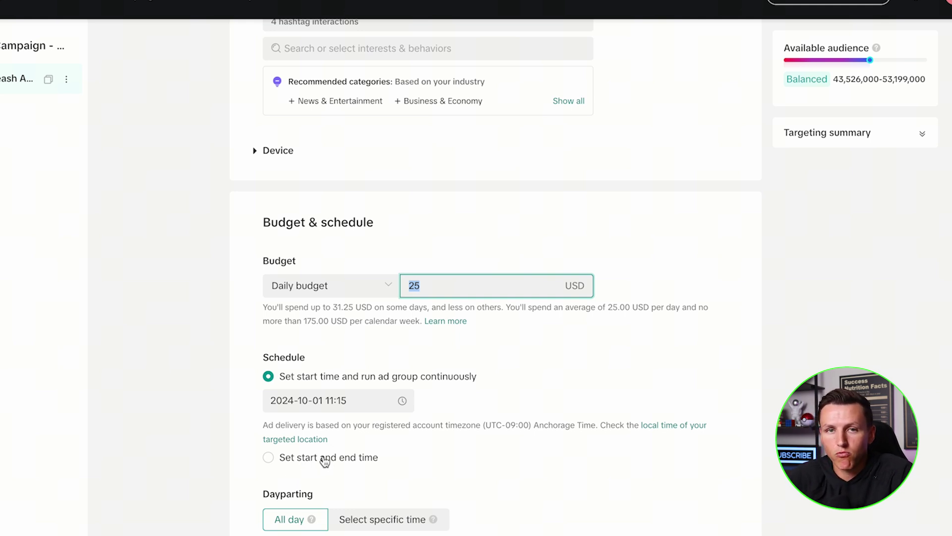
pyautogui.scroll(-2, 322, 457)
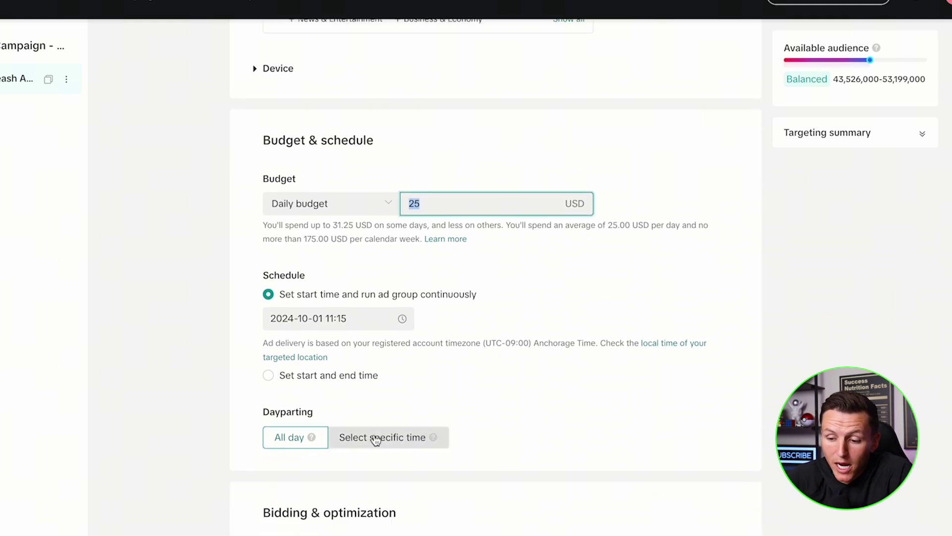
# - Keep Gross revenue in the Optimization goal dropdown and expand the bidding Advanced settings
pyautogui.scroll(-5, 375, 440)
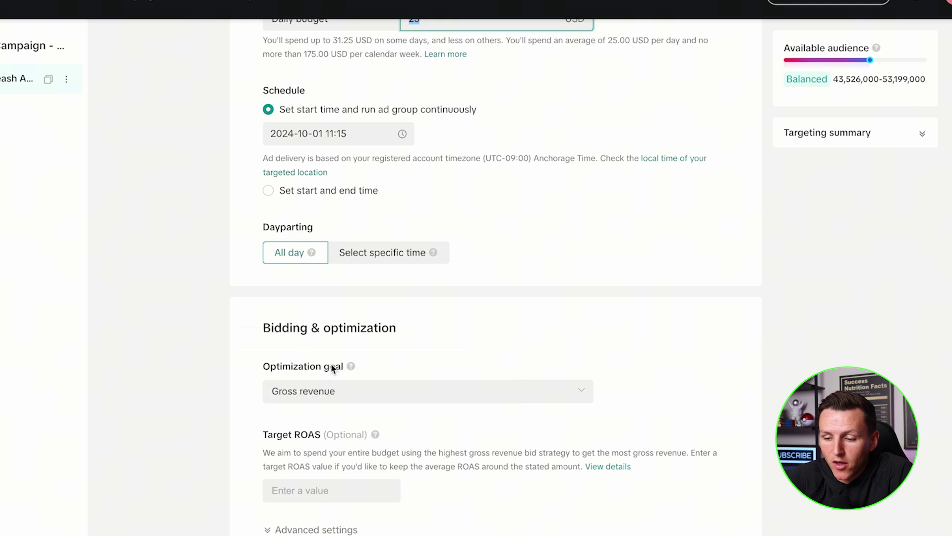
pyautogui.click(581, 392)
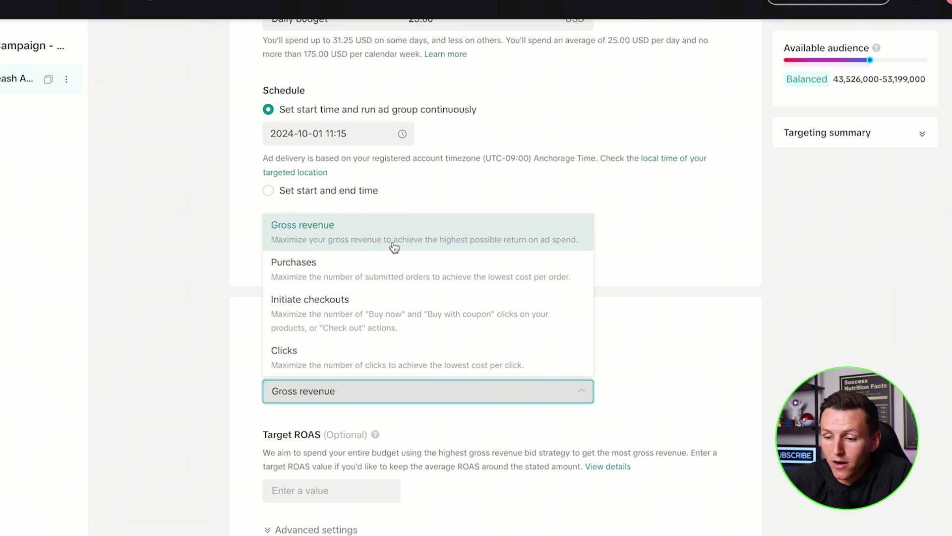
pyautogui.click(644, 237)
pyautogui.scroll(-1, 355, 344)
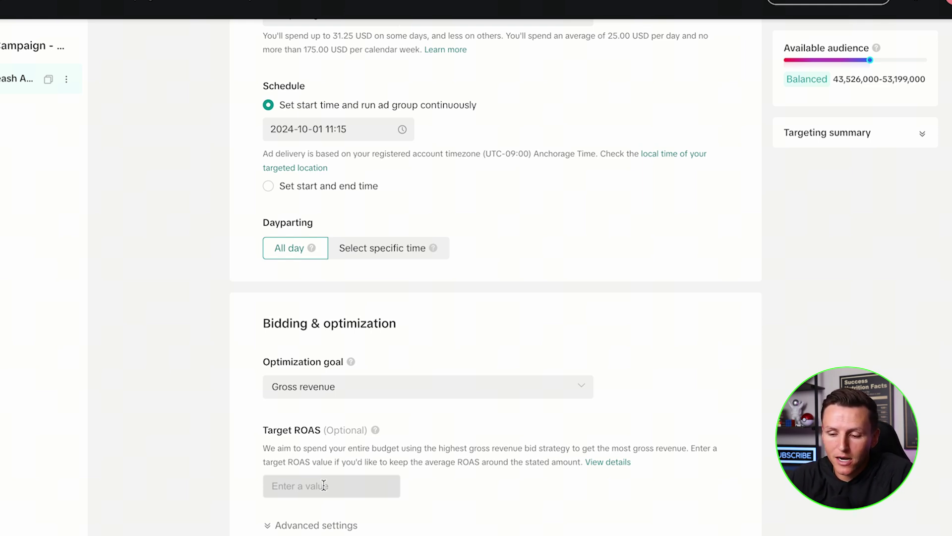
pyautogui.click(301, 524)
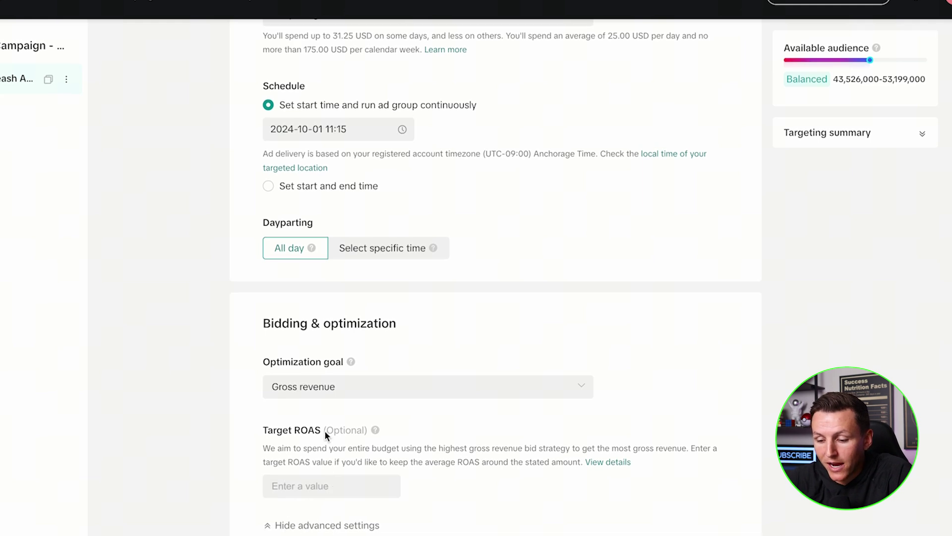
pyautogui.scroll(-3, 326, 434)
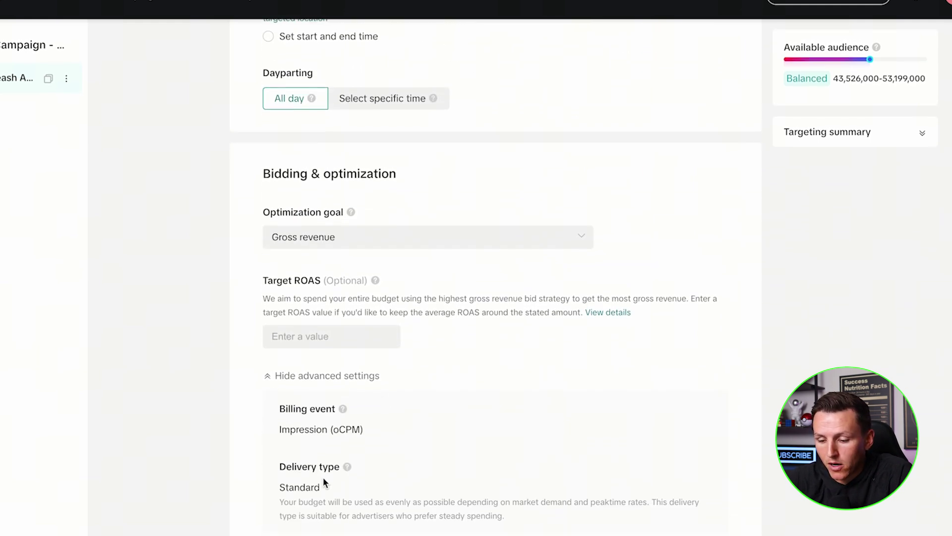
pyautogui.scroll(15, 350, 414)
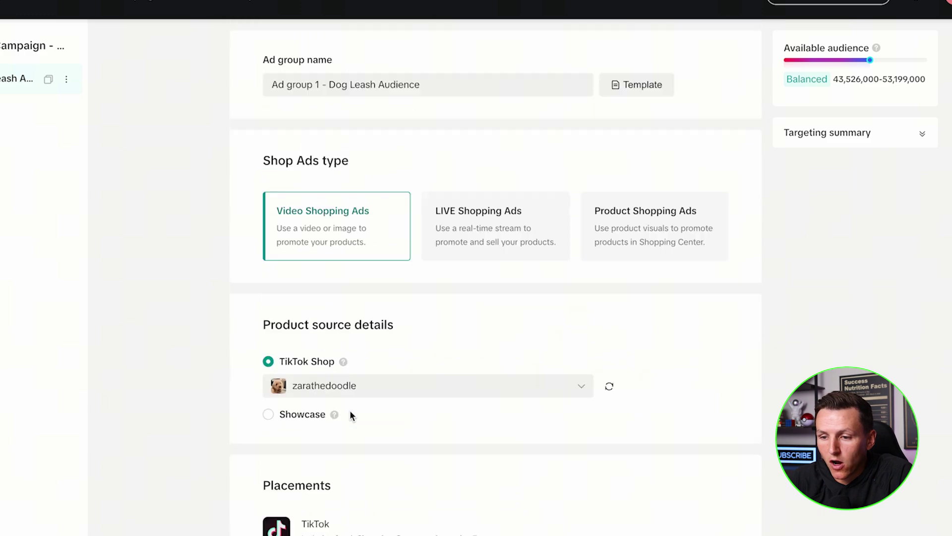
# - Replace the date in the Ad name field with '- 1st'
pyautogui.moveTo(257, 59); pyautogui.dragTo(357, 64)
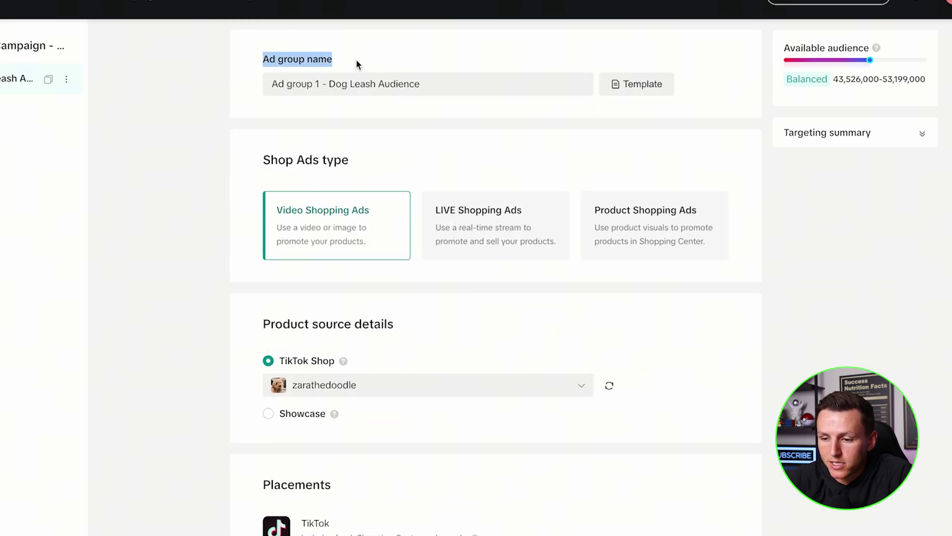
pyautogui.scroll(-15, 357, 65)
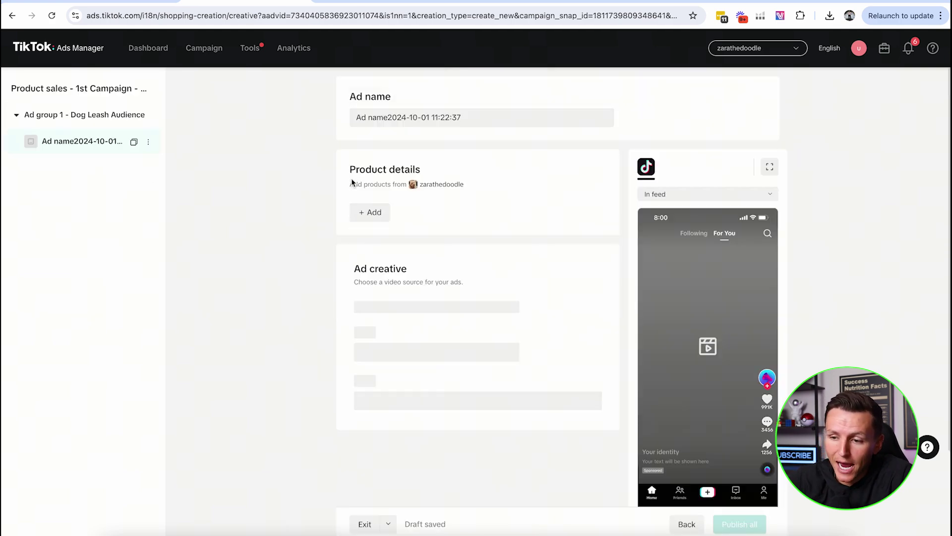
pyautogui.moveTo(387, 117); pyautogui.dragTo(498, 119)
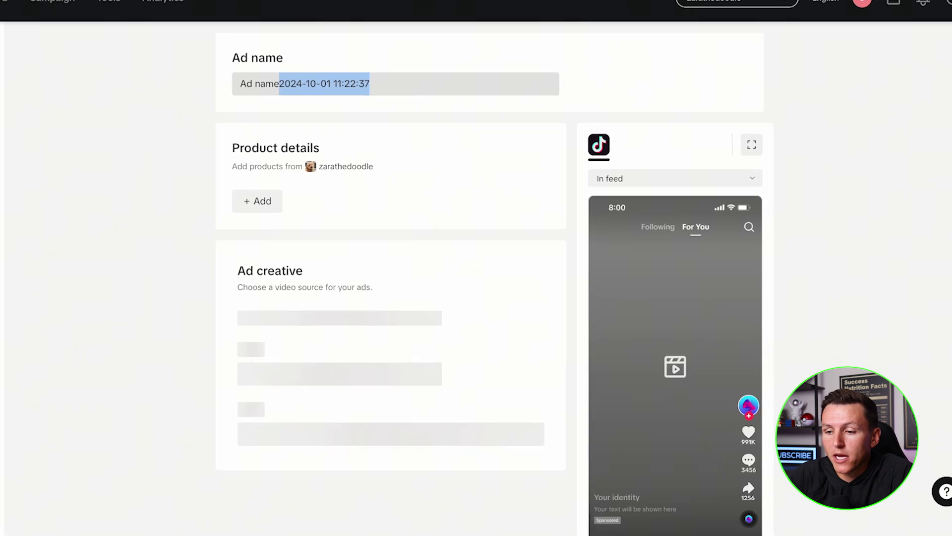
pyautogui.write('- ')
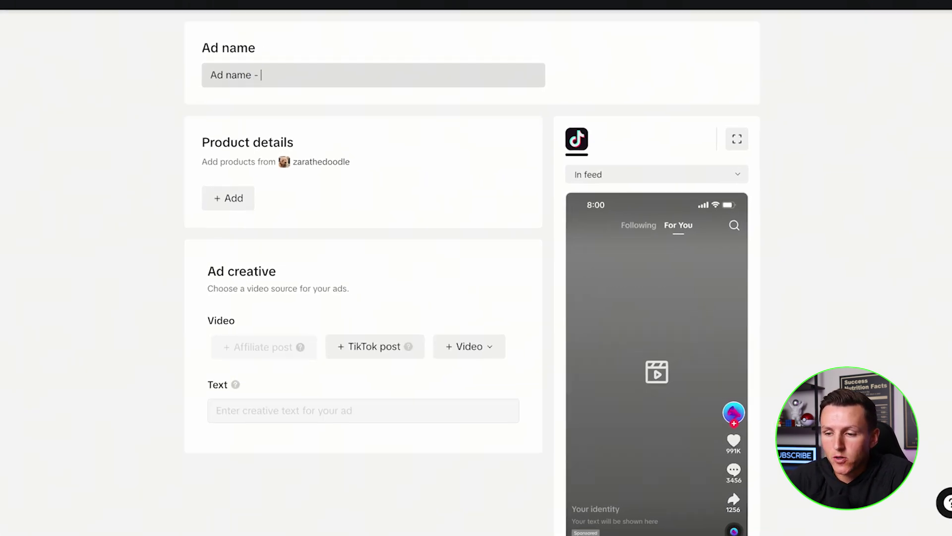
pyautogui.write('1st')
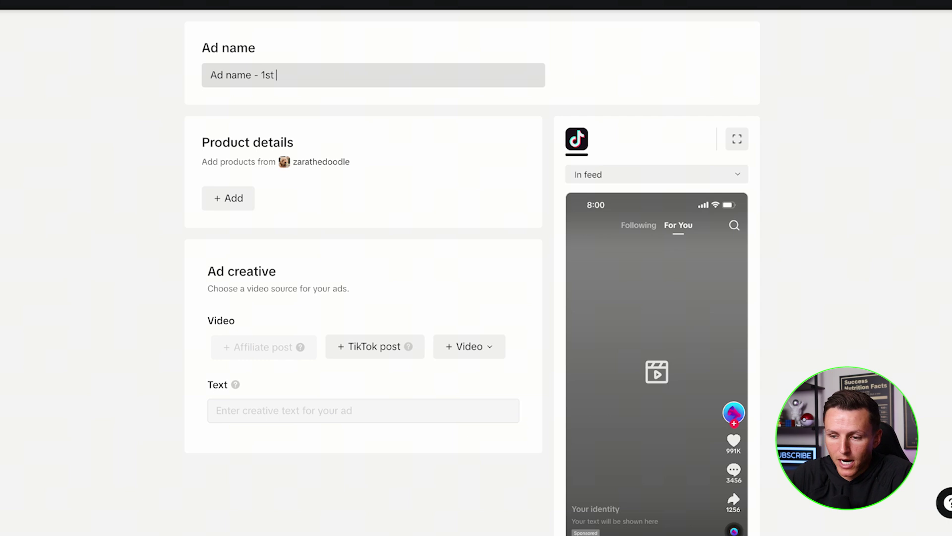
pyautogui.click(233, 199)
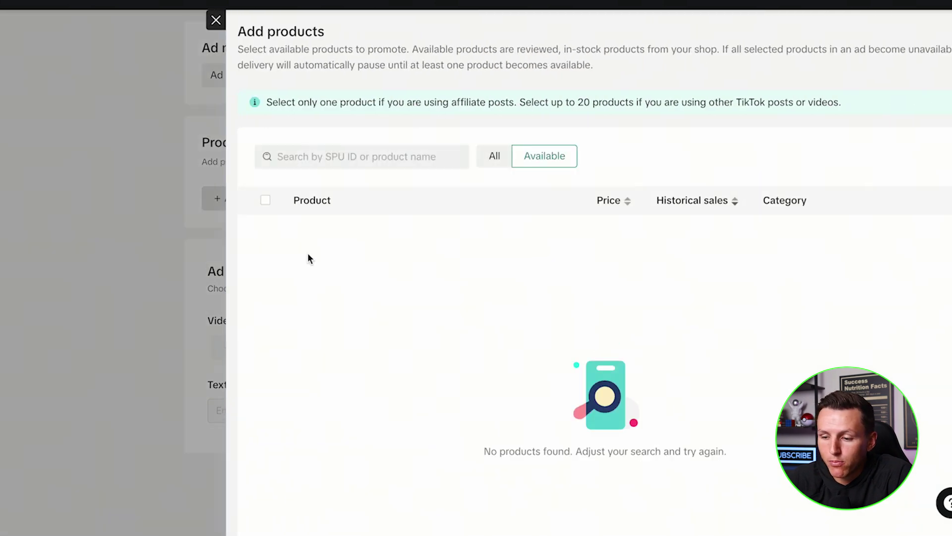
pyautogui.click(217, 21)
pyautogui.click(235, 200)
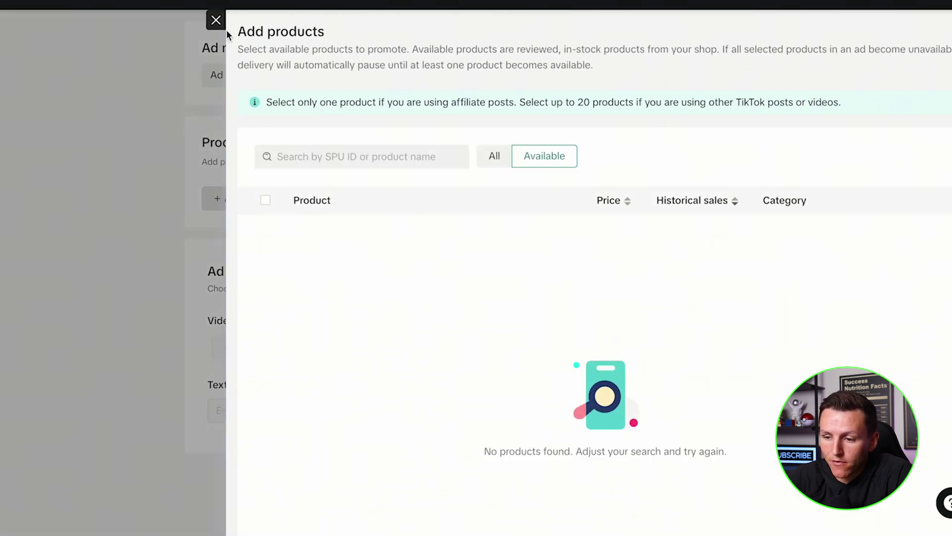
pyautogui.click(217, 20)
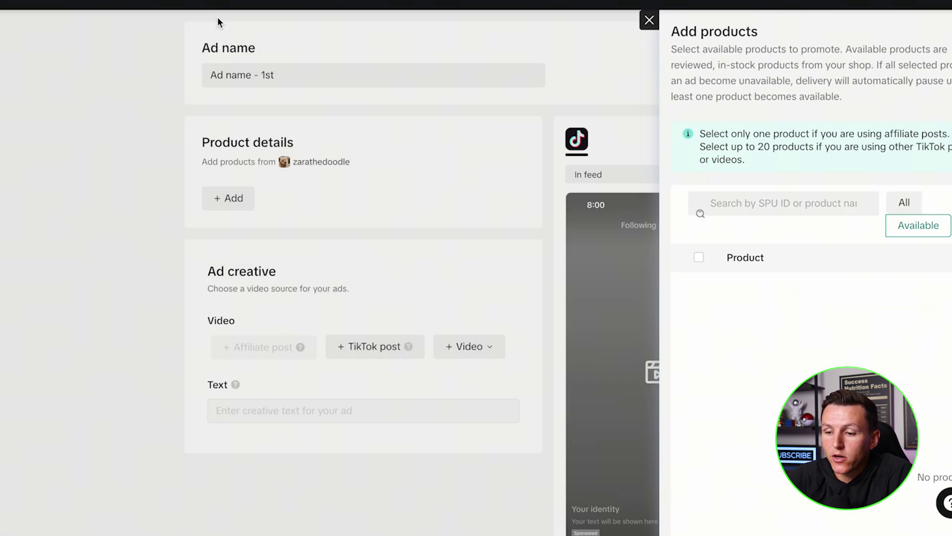
pyautogui.scroll(-1, 267, 225)
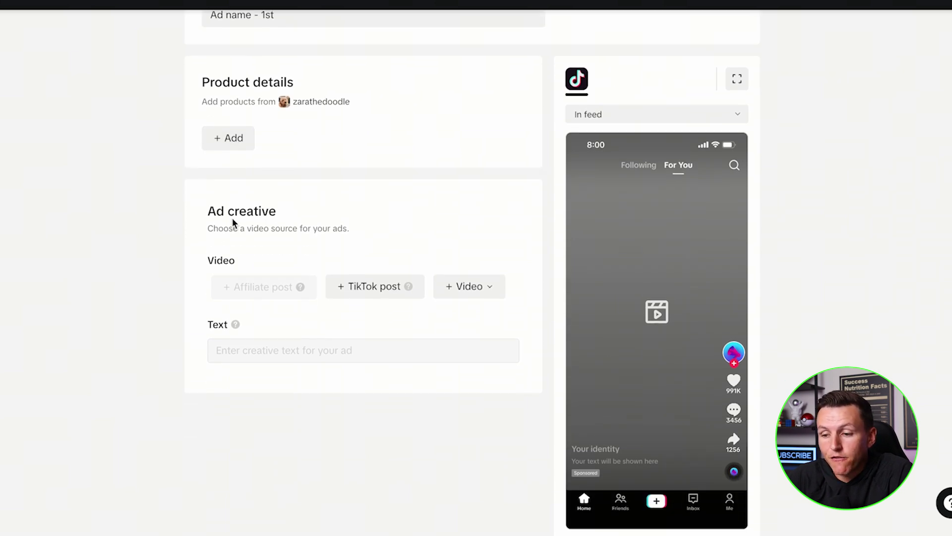
pyautogui.moveTo(206, 208); pyautogui.dragTo(295, 213)
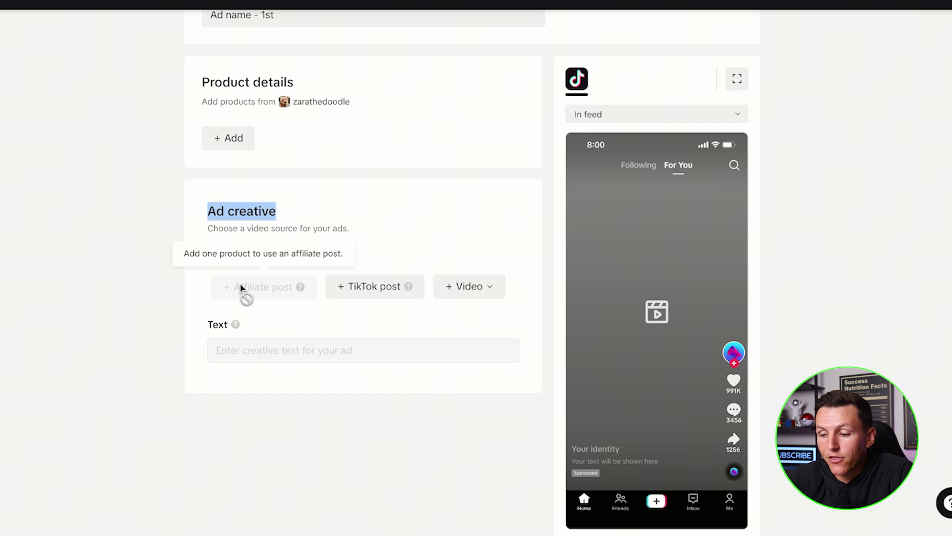
# - Choose + TikTok post from the + Video dropdown to list available posts
pyautogui.click(477, 287)
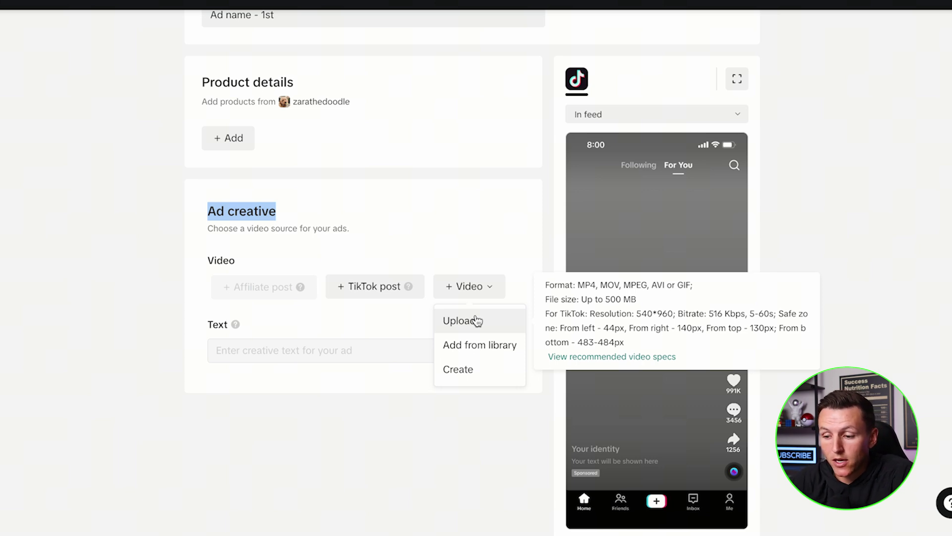
pyautogui.click(375, 286)
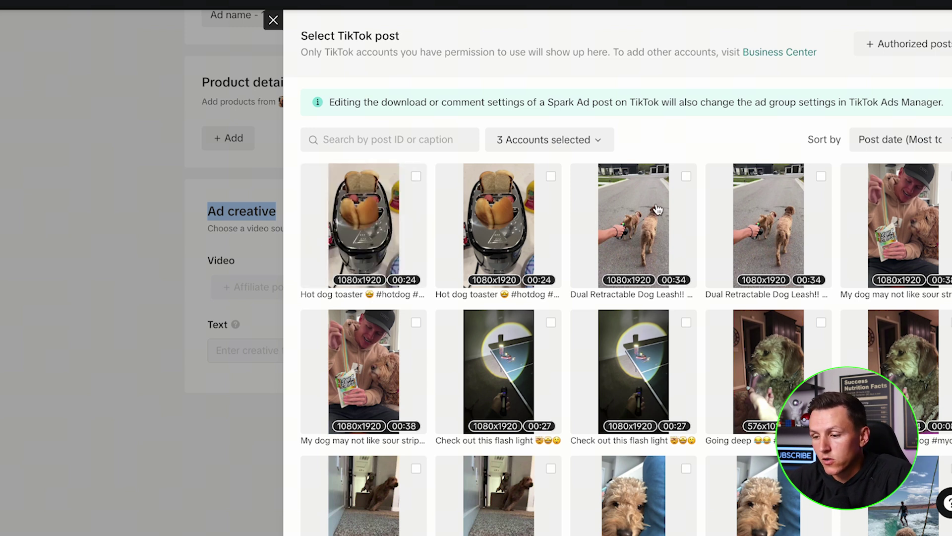
# - Select the 00:34 Dual Retractable Dog Leash post as the ad's video
pyautogui.click(686, 177)
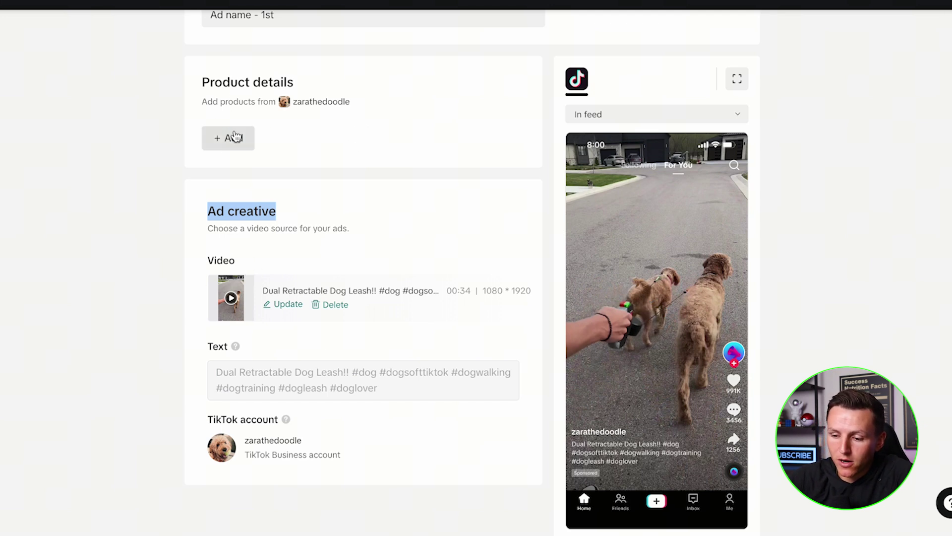
pyautogui.scroll(-2, 258, 297)
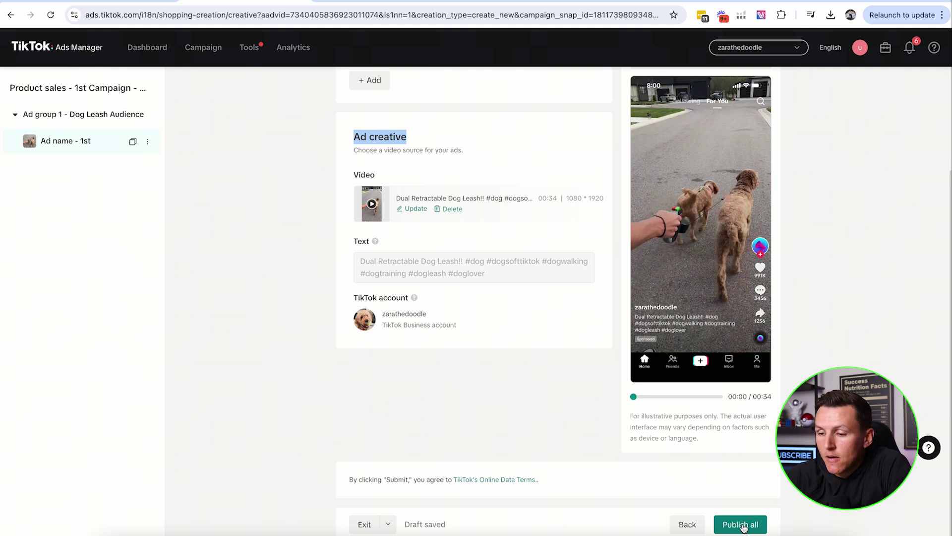
# - Delete the Dual Retractable Dog Leash video from the Ad creative section
pyautogui.click(451, 212)
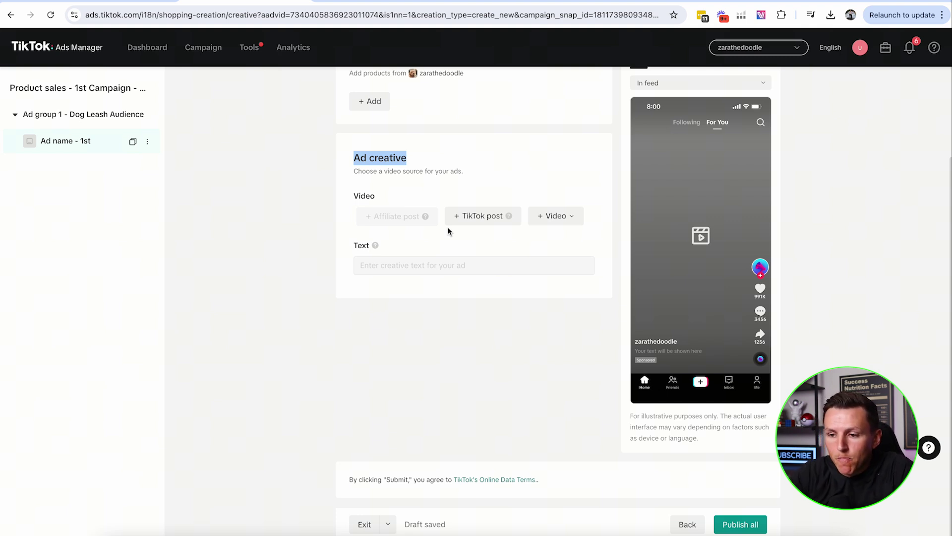
pyautogui.scroll(2, 448, 231)
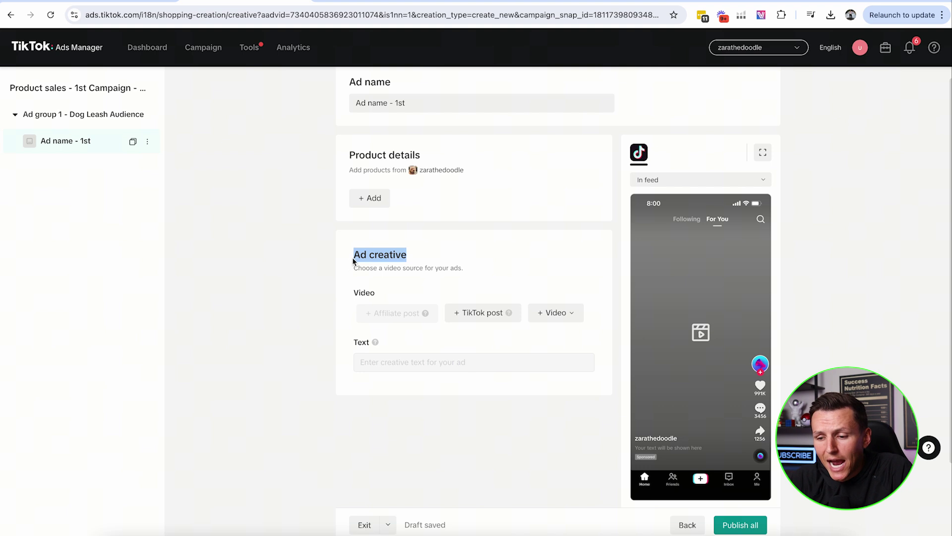
pyautogui.moveTo(352, 255); pyautogui.dragTo(439, 258)
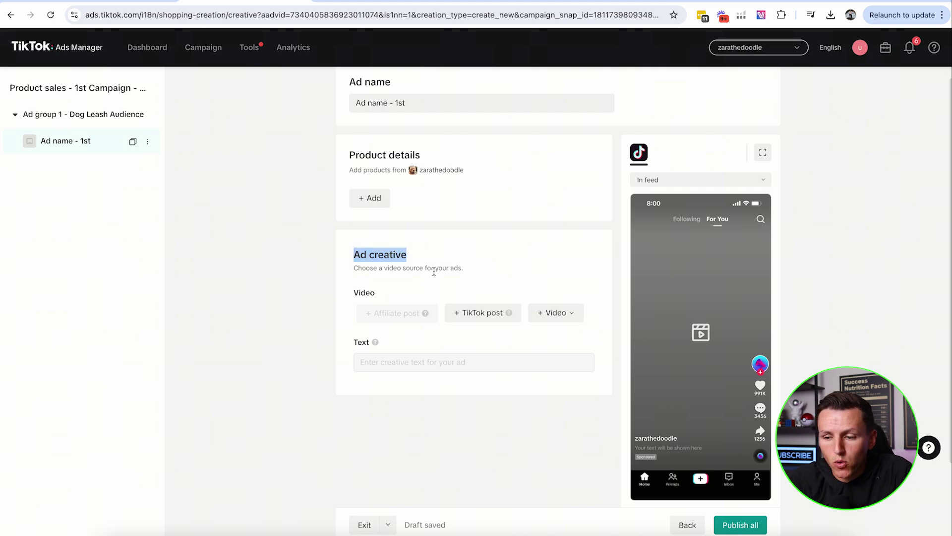
pyautogui.scroll(1, 435, 271)
pyautogui.scroll(-2, 434, 275)
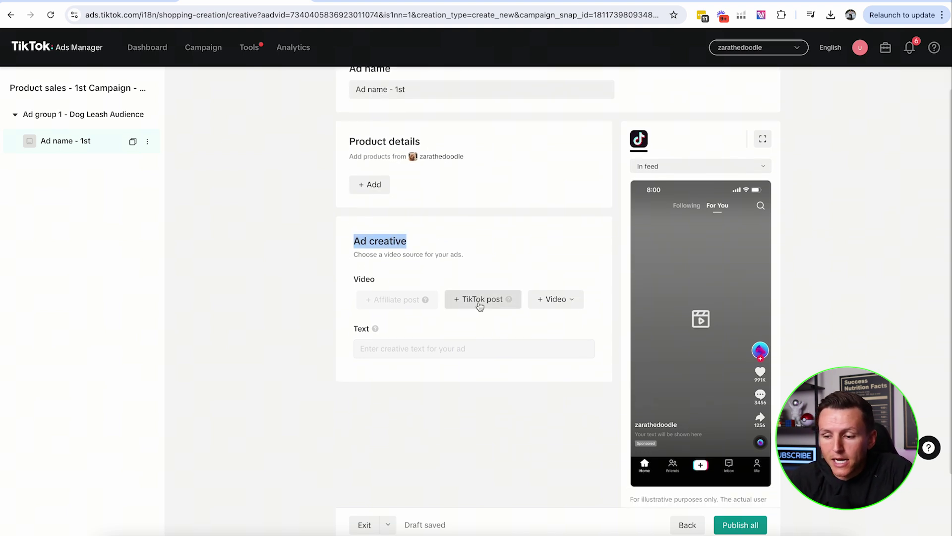